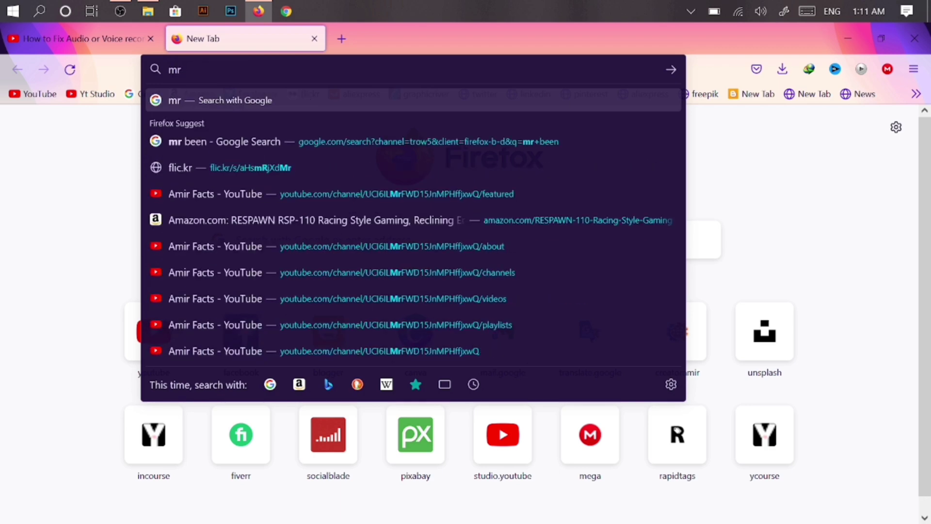
Search Google Images for "mr zuckerberg" and browse the results for a front-facing portrait
{"action": "left_click", "coordinate": [220, 214]}
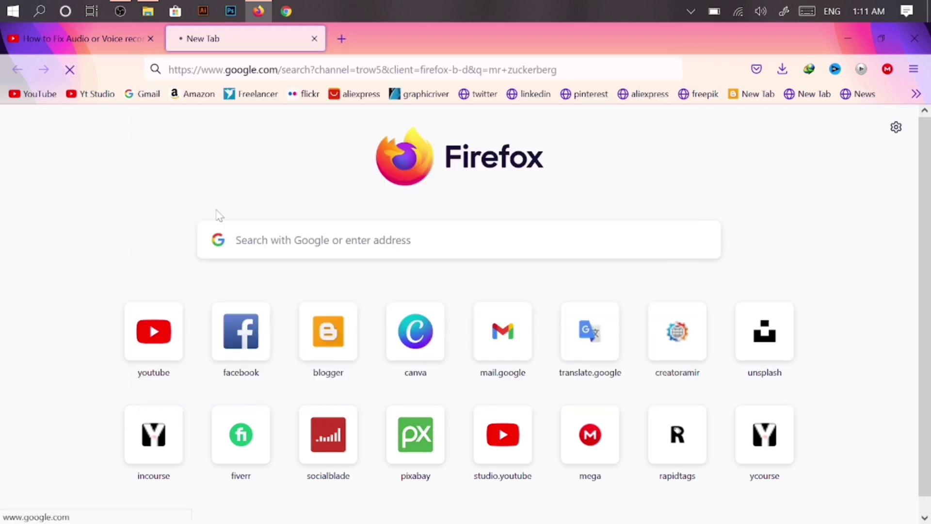
{"action": "left_click", "coordinate": [183, 178]}
{"action": "scroll", "coordinate": [362, 298], "scroll_direction": "down", "scroll_amount": 6}
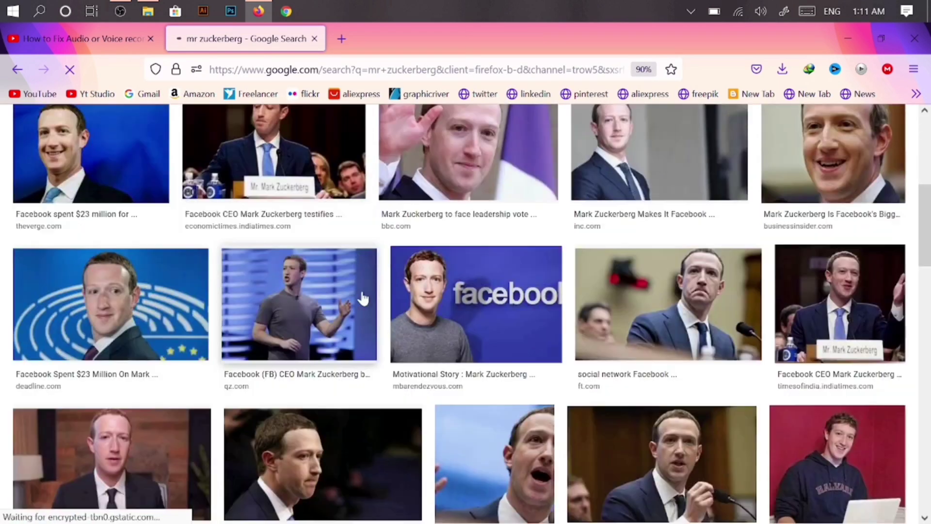
{"action": "scroll", "coordinate": [463, 272], "scroll_direction": "down", "scroll_amount": 15}
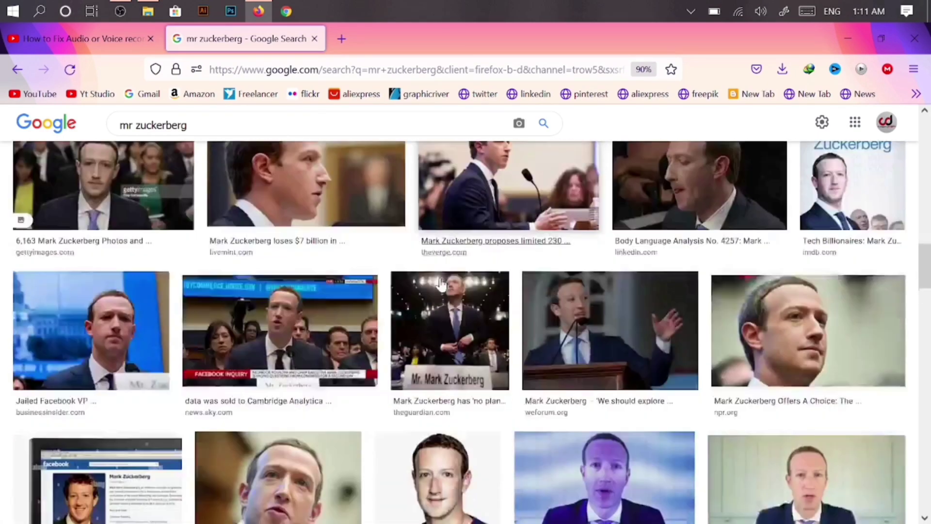
{"action": "scroll", "coordinate": [430, 281], "scroll_direction": "down", "scroll_amount": 15}
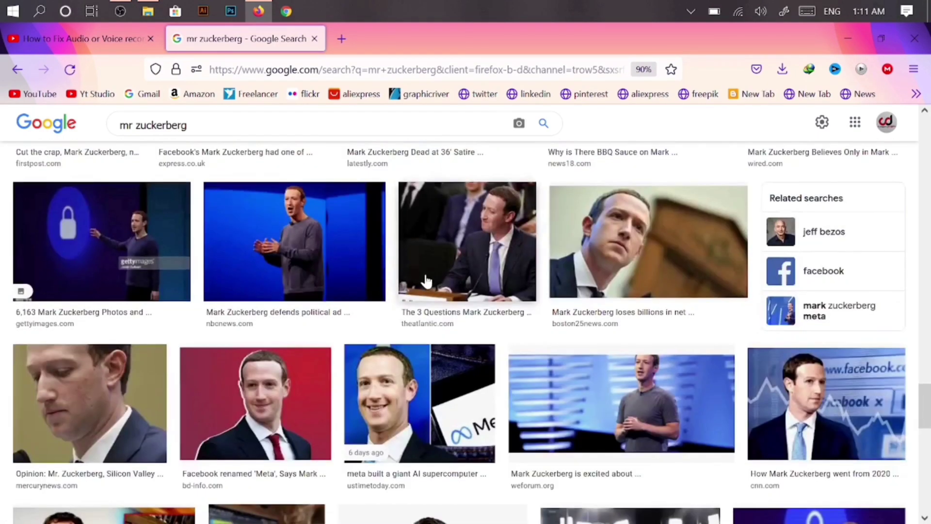
{"action": "scroll", "coordinate": [424, 275], "scroll_direction": "up", "scroll_amount": 20}
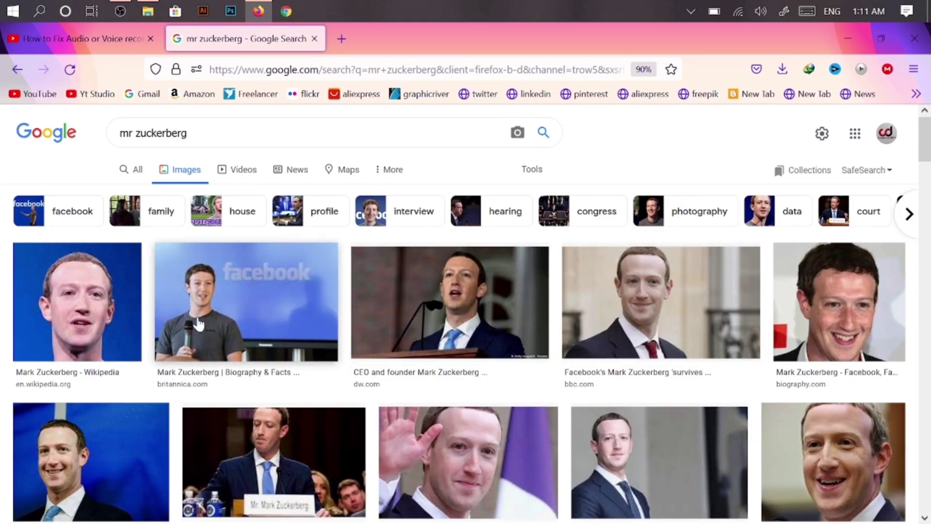
{"action": "scroll", "coordinate": [462, 390], "scroll_direction": "down", "scroll_amount": 1}
{"action": "scroll", "coordinate": [463, 389], "scroll_direction": "down", "scroll_amount": 12}
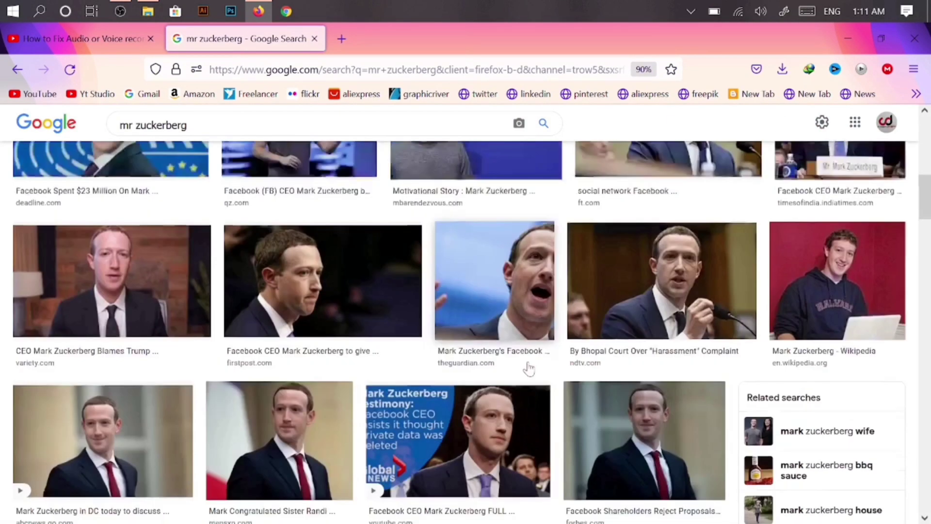
{"action": "scroll", "coordinate": [431, 327], "scroll_direction": "down", "scroll_amount": 10}
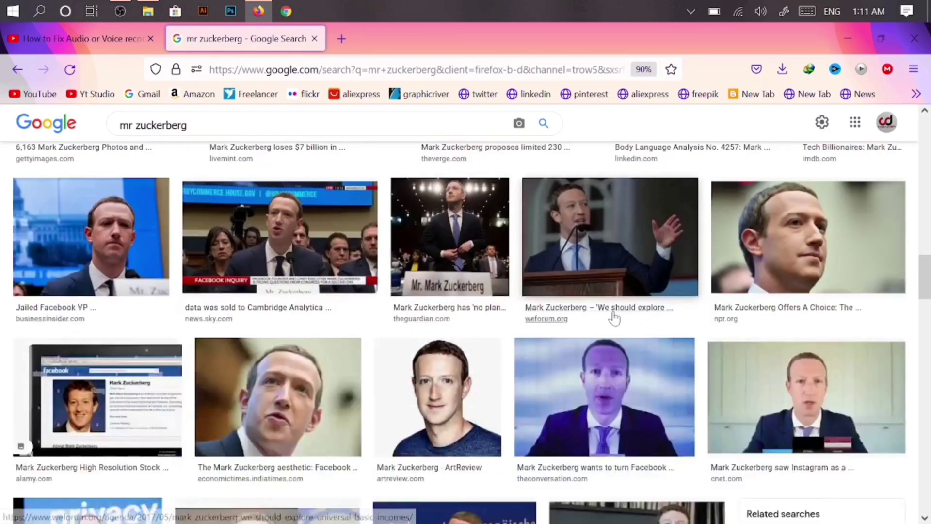
{"action": "scroll", "coordinate": [486, 304], "scroll_direction": "down", "scroll_amount": 6}
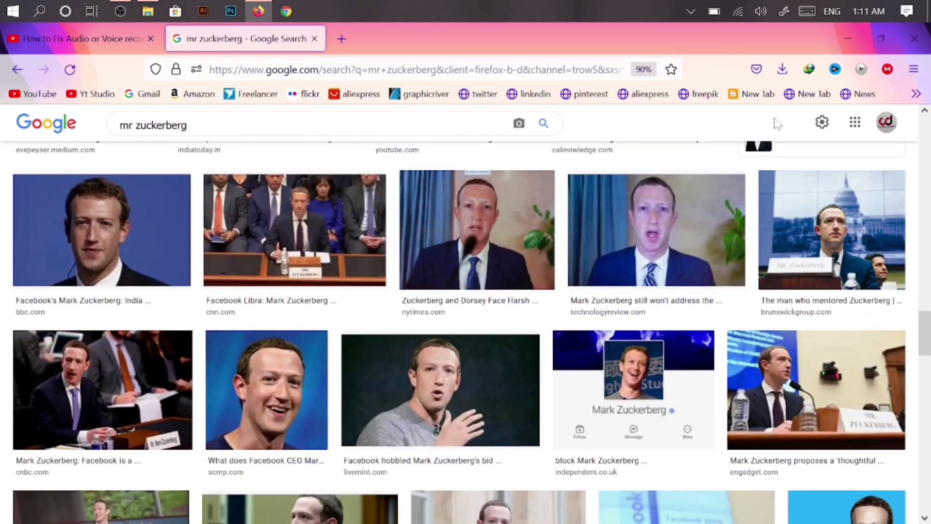
{"action": "left_click", "coordinate": [847, 37]}
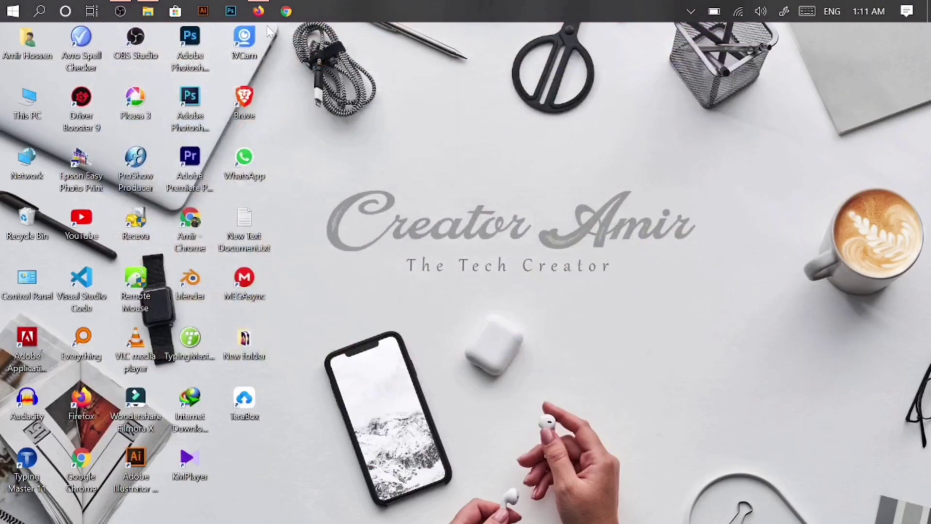
Switch to the Downloads folder in File Explorer and locate the two portrait images, rawImage.jpg and the full-length suit PNG
{"action": "left_click", "coordinate": [152, 14]}
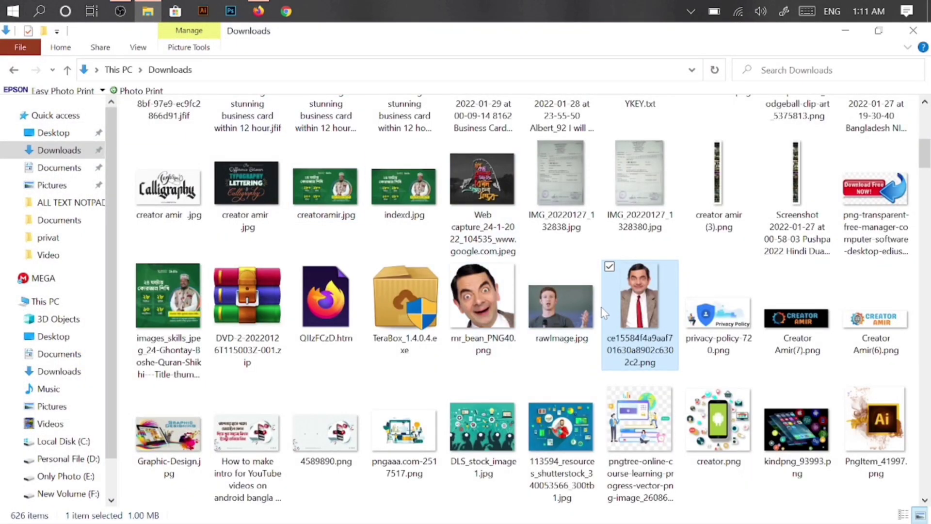
{"action": "left_click", "coordinate": [576, 318]}
{"action": "left_click", "coordinate": [622, 322]}
{"action": "left_click", "coordinate": [558, 322]}
{"action": "left_click", "coordinate": [612, 320]}
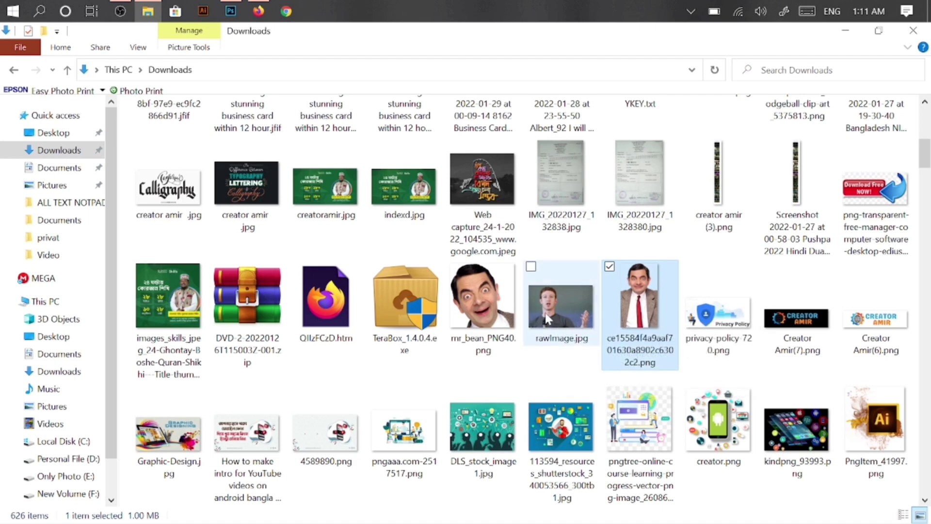
{"action": "left_click", "coordinate": [595, 304]}
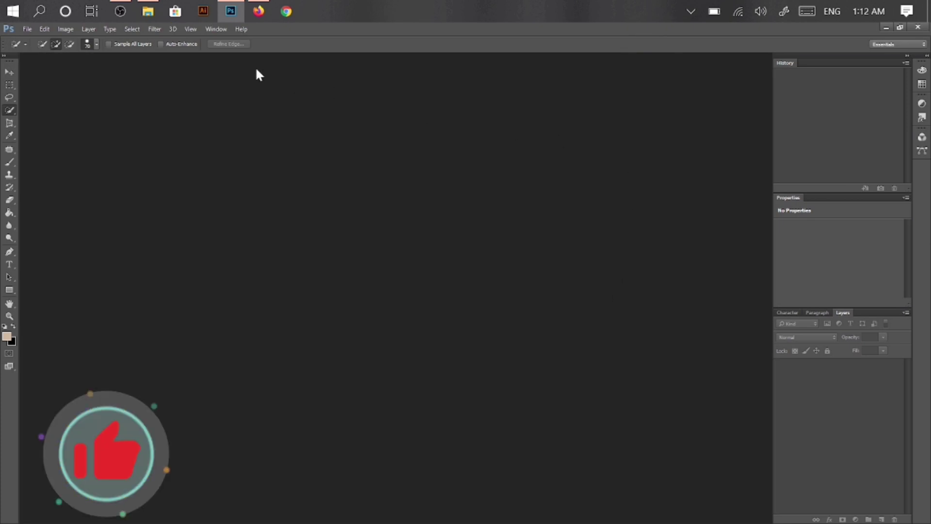
{"action": "left_click", "coordinate": [257, 12]}
{"action": "left_click", "coordinate": [257, 11]}
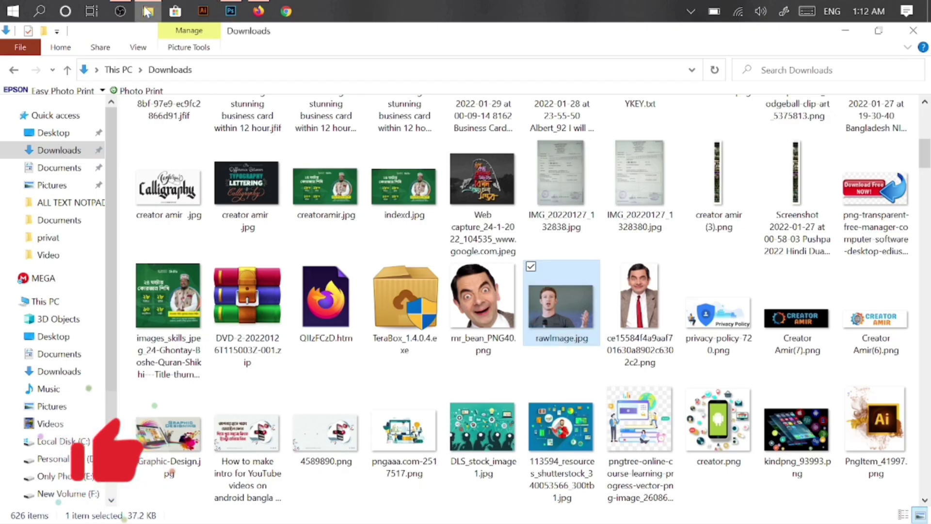
{"action": "left_click", "coordinate": [148, 11]}
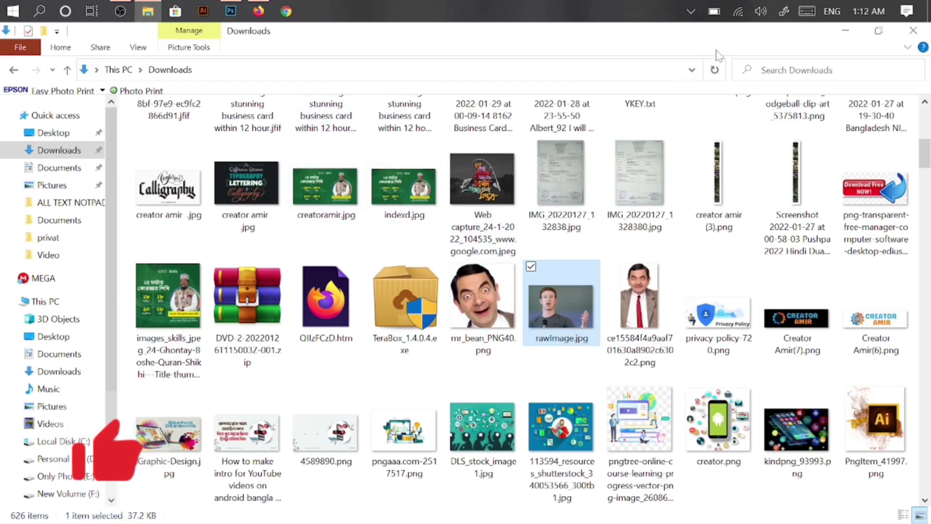
{"action": "left_click", "coordinate": [845, 30]}
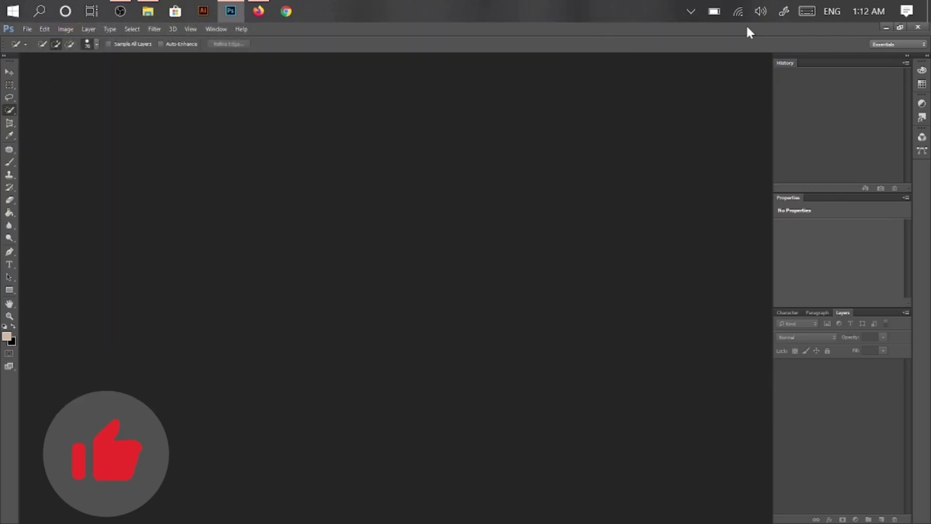
Open ce15584f4a9aaf701630a8902c6302c2.png and rawImage.jpg from the Downloads folder in Photoshop as separate documents
{"action": "left_click", "coordinate": [142, 11]}
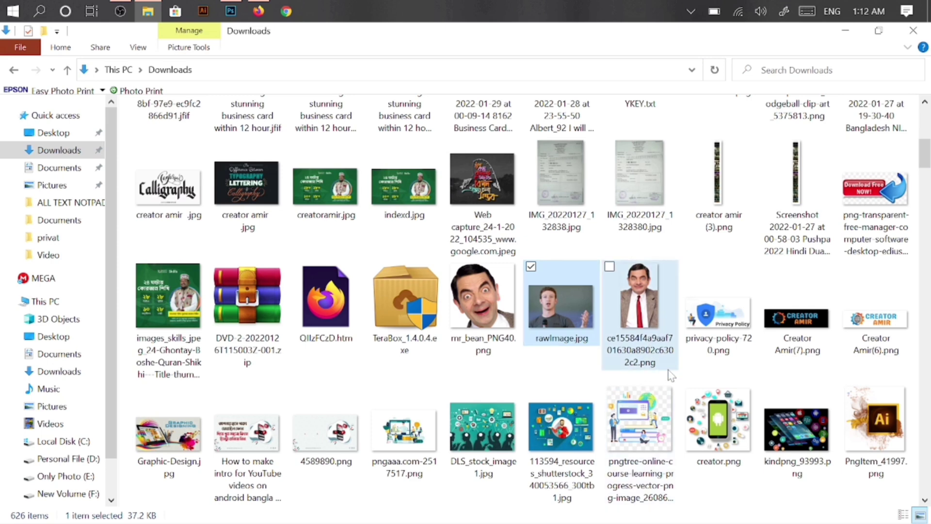
{"action": "left_click_drag", "start_coordinate": [649, 320], "coordinate": [292, 225]}
{"action": "left_click", "coordinate": [148, 11]}
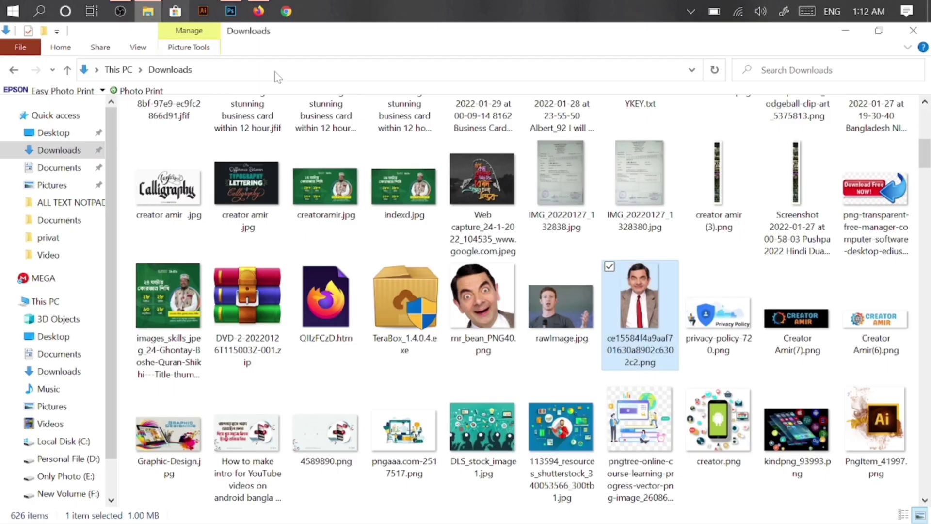
{"action": "left_click_drag", "start_coordinate": [568, 300], "coordinate": [275, 54]}
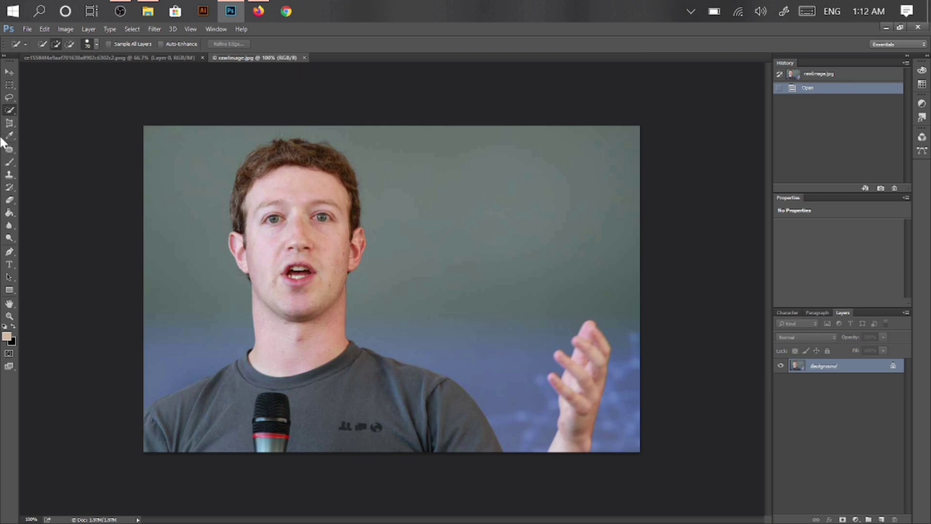
Crop rawImage.jpg with the Crop tool to cut off the raised hand and the background beside it, keeping the head and shoulders
{"action": "left_click", "coordinate": [9, 123]}
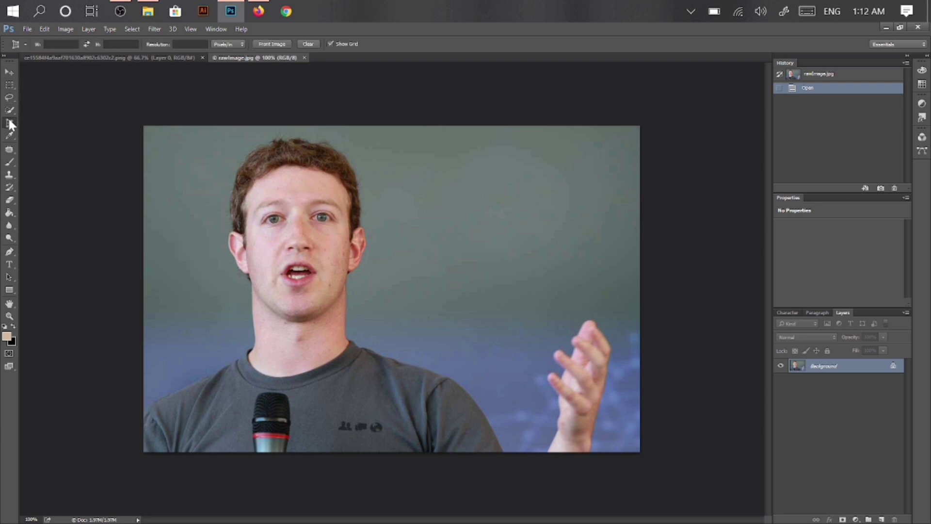
{"action": "right_click", "coordinate": [9, 122]}
{"action": "left_click", "coordinate": [77, 119]}
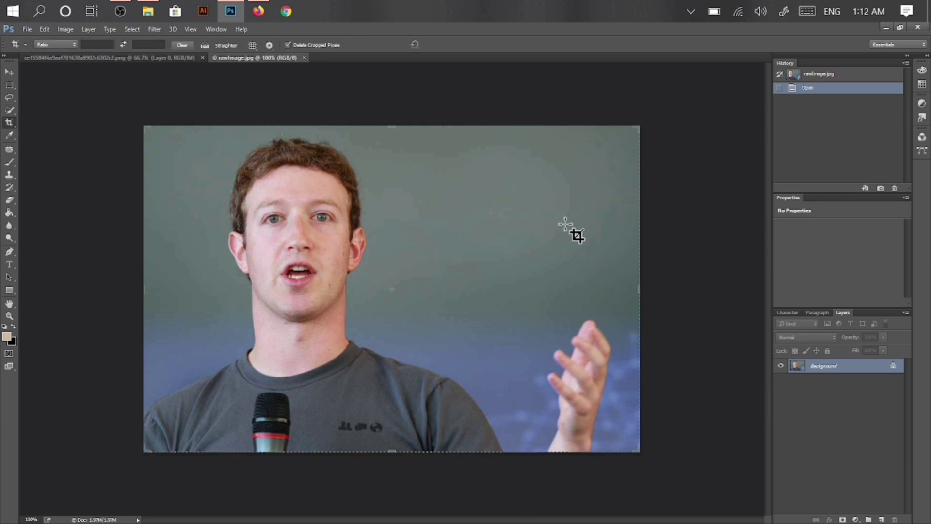
{"action": "left_click_drag", "start_coordinate": [644, 288], "coordinate": [561, 292]}
{"action": "left_click", "coordinate": [448, 44]}
{"action": "left_click", "coordinate": [447, 44]}
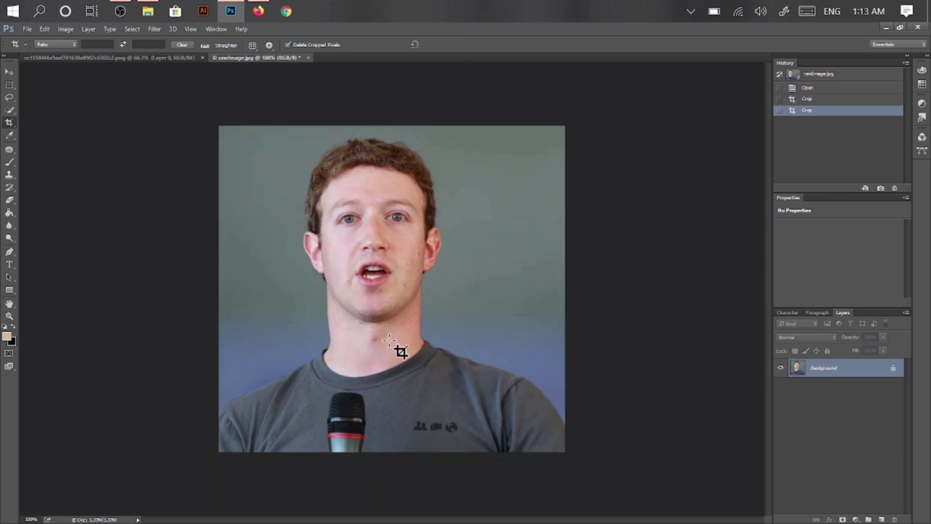
{"action": "key", "text": "ctrl+0"}
{"action": "scroll", "coordinate": [371, 228], "scroll_direction": "up", "scroll_amount": 2}
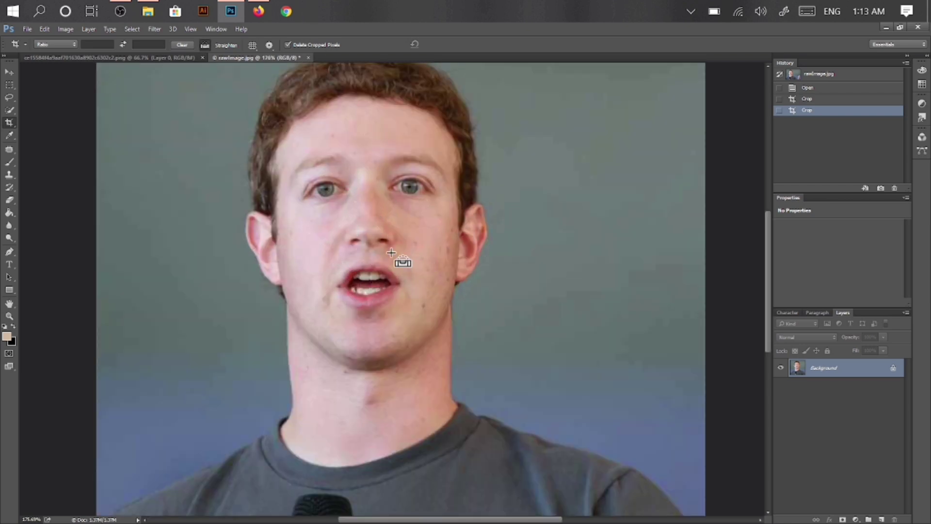
{"action": "scroll", "coordinate": [397, 256], "scroll_direction": "down", "scroll_amount": 1}
{"action": "scroll", "coordinate": [398, 256], "scroll_direction": "down", "scroll_amount": 1}
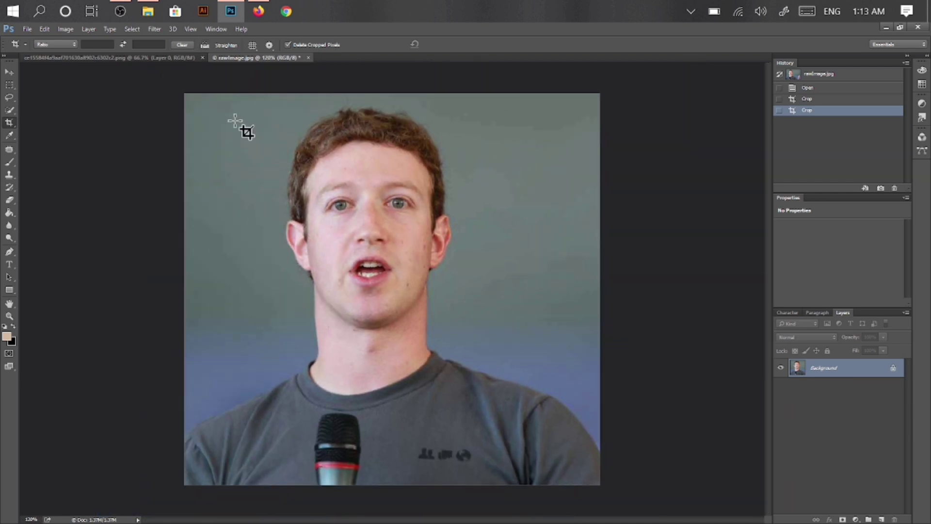
In the suit portrait document, draw a freehand Lasso selection around the face from forehead to chin, leaving out hair and ears
{"action": "left_click", "coordinate": [135, 54]}
{"action": "scroll", "coordinate": [402, 198], "scroll_direction": "up", "scroll_amount": 4}
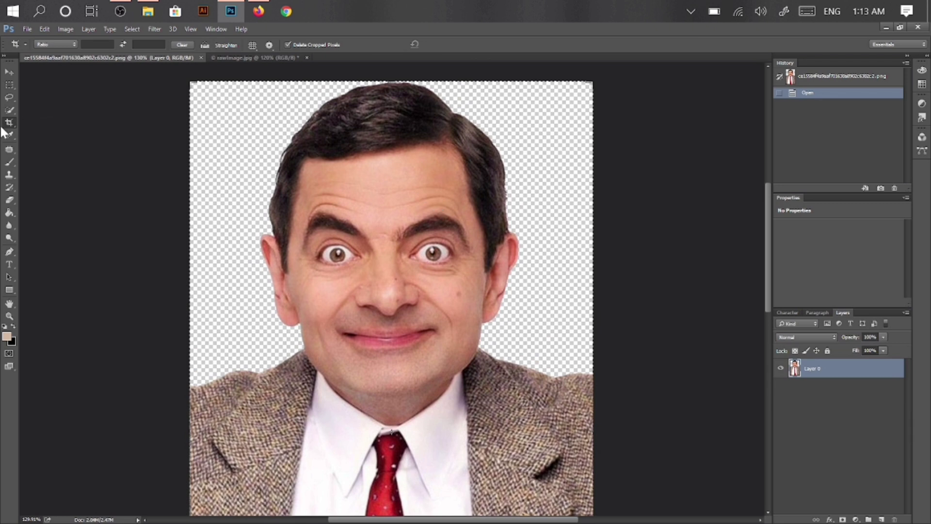
{"action": "left_click", "coordinate": [8, 99]}
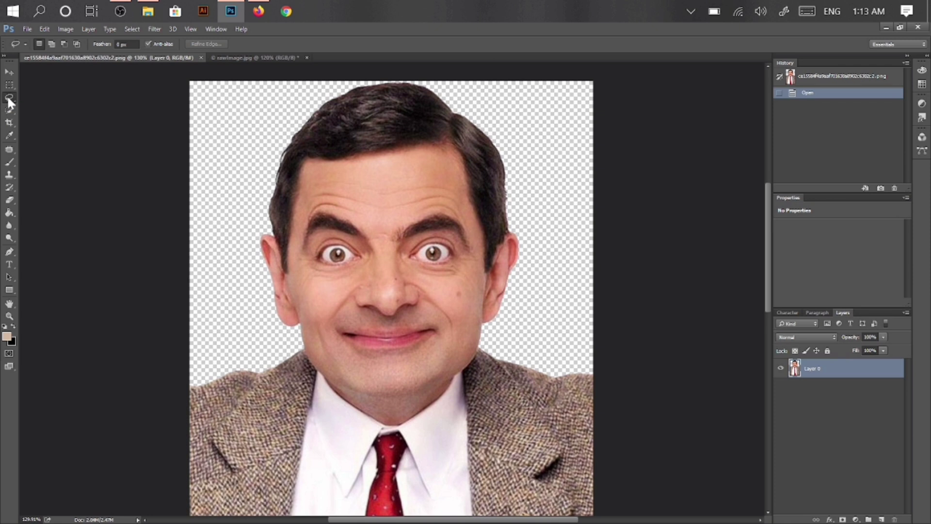
{"action": "key", "text": "l"}
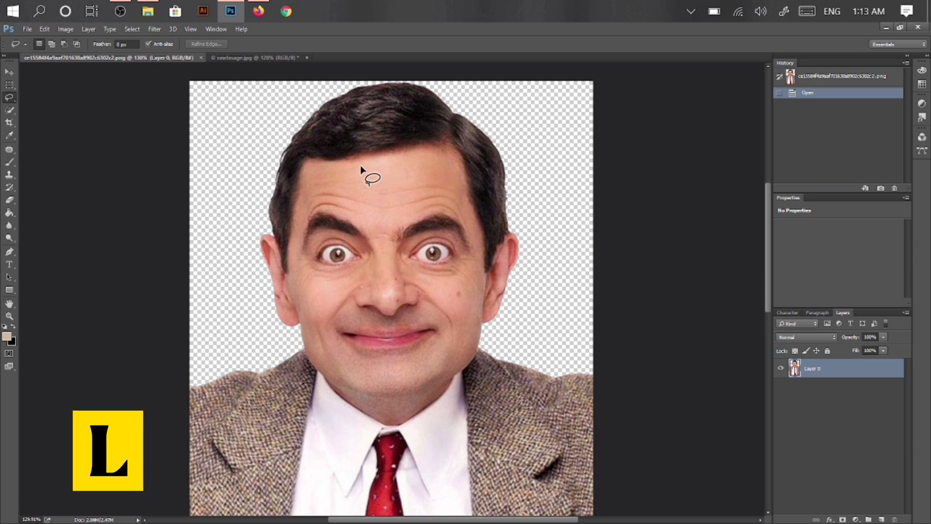
{"action": "left_click", "coordinate": [10, 71]}
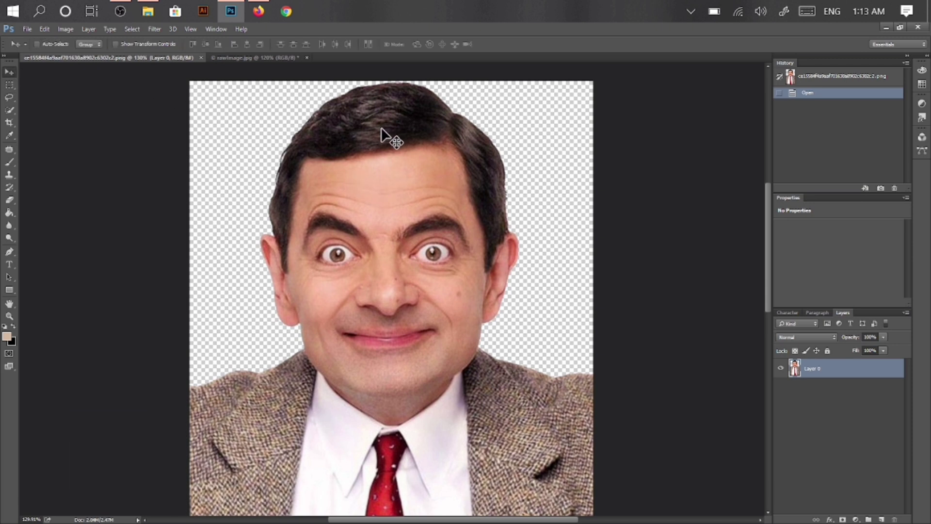
{"action": "key", "text": "l"}
{"action": "left_click", "coordinate": [9, 72]}
{"action": "key", "text": "l"}
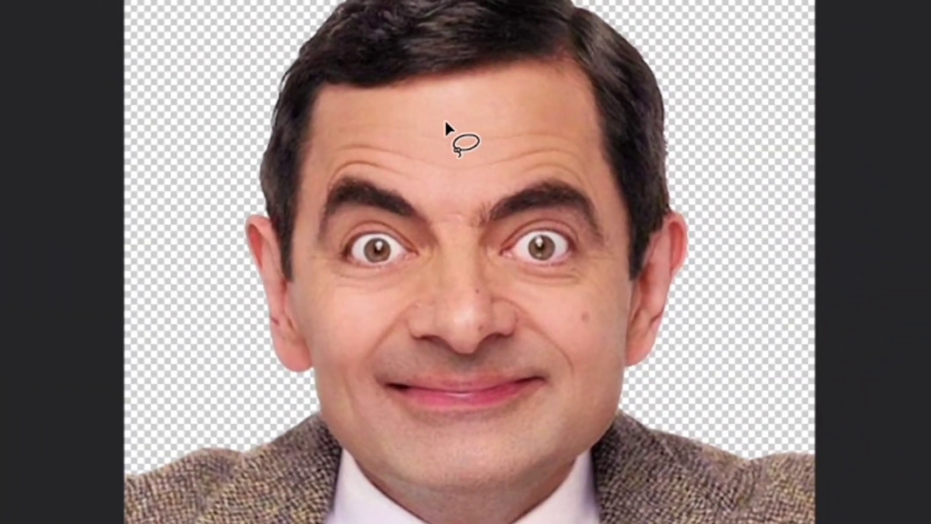
{"action": "mouse_move", "coordinate": [445, 112]}
{"action": "left_mouse_down"}
{"action": "mouse_move", "coordinate": [339, 118]}
{"action": "mouse_move", "coordinate": [307, 209]}
{"action": "mouse_move", "coordinate": [334, 367]}
{"action": "mouse_move", "coordinate": [369, 432]}
{"action": "mouse_move", "coordinate": [405, 469]}
{"action": "mouse_move", "coordinate": [456, 476]}
{"action": "mouse_move", "coordinate": [517, 467]}
{"action": "mouse_move", "coordinate": [592, 410]}
{"action": "mouse_move", "coordinate": [616, 313]}
{"action": "mouse_move", "coordinate": [617, 242]}
{"action": "mouse_move", "coordinate": [591, 168]}
{"action": "mouse_move", "coordinate": [522, 109]}
{"action": "mouse_move", "coordinate": [443, 100]}
{"action": "mouse_move", "coordinate": [417, 117]}
{"action": "left_mouse_up"}
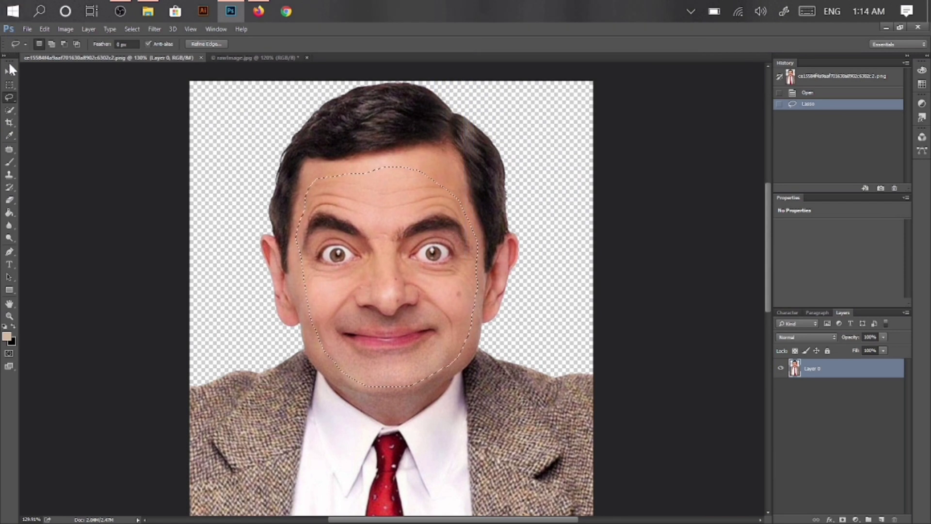
Move the selected face into the rawImage.jpg document and place it over the man's face
{"action": "left_click", "coordinate": [10, 71]}
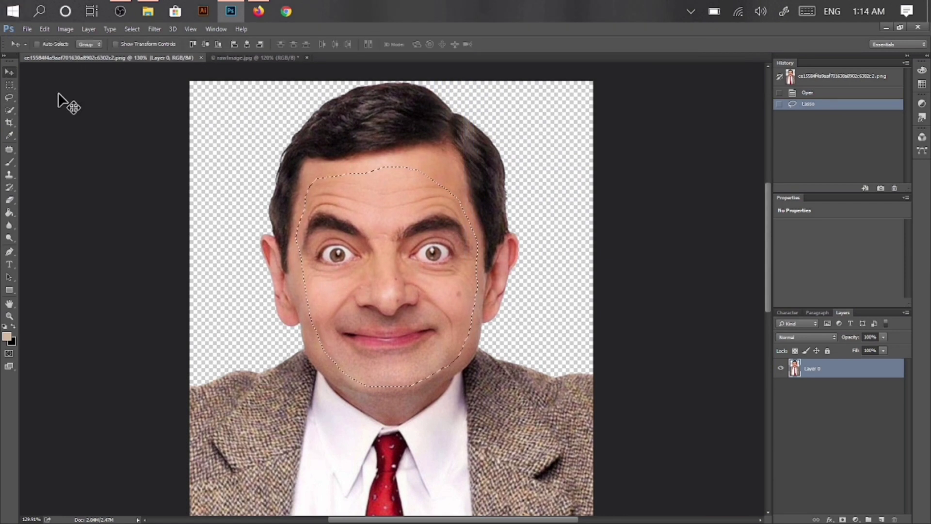
{"action": "mouse_move", "coordinate": [383, 261]}
{"action": "left_mouse_down"}
{"action": "mouse_move", "coordinate": [360, 199]}
{"action": "mouse_move", "coordinate": [232, 59]}
{"action": "mouse_move", "coordinate": [315, 117]}
{"action": "left_mouse_up"}
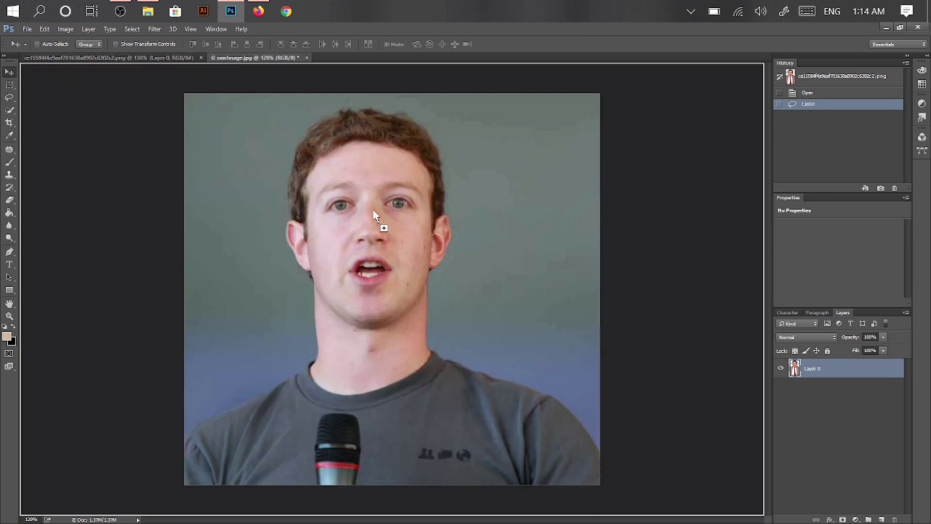
{"action": "left_click_drag", "start_coordinate": [376, 231], "coordinate": [365, 223]}
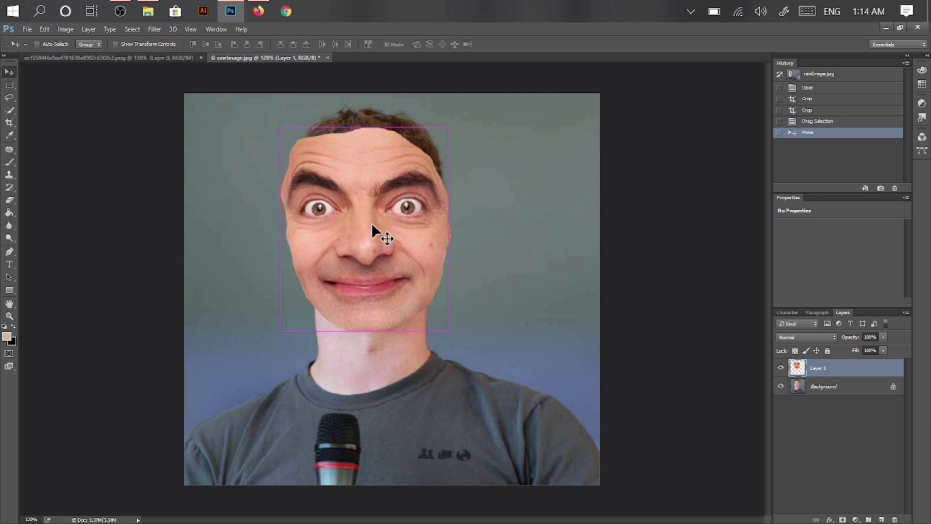
Scale the pasted face down to about 72% with Free Transform and position it over the man's eyes, nose and mouth
{"action": "key", "text": "ctrl+t"}
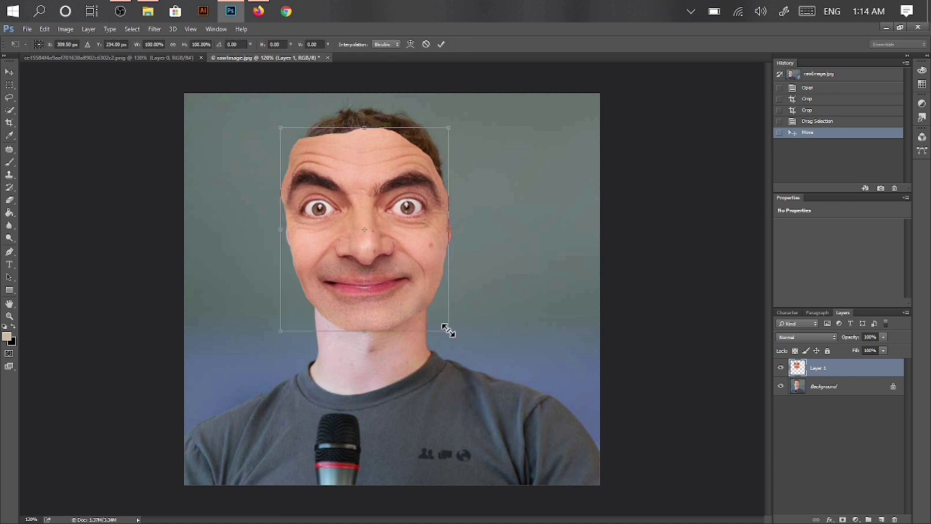
{"action": "left_click_drag", "start_coordinate": [448, 330], "coordinate": [427, 297]}
{"action": "left_click_drag", "start_coordinate": [395, 260], "coordinate": [398, 264]}
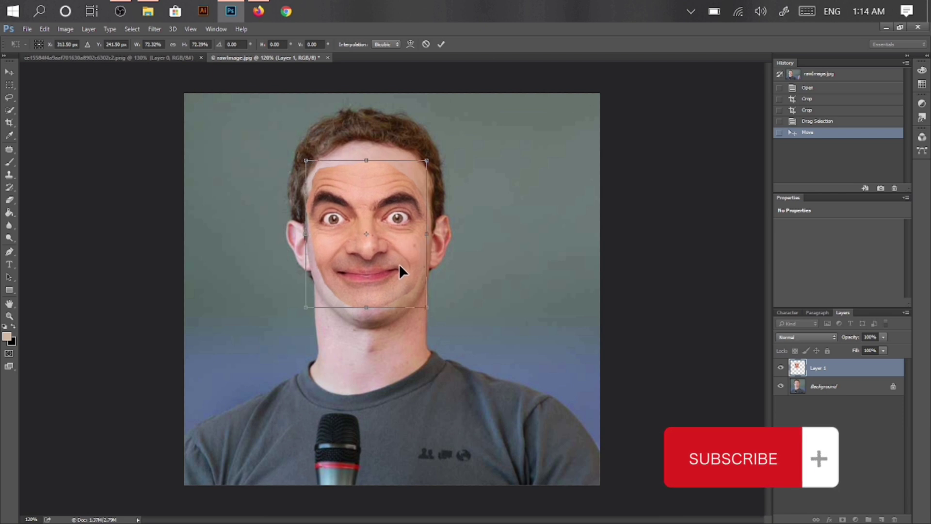
Lower the pasted face layer's opacity to about 55% and nudge it slightly upward over the man's features
{"action": "left_click", "coordinate": [883, 336]}
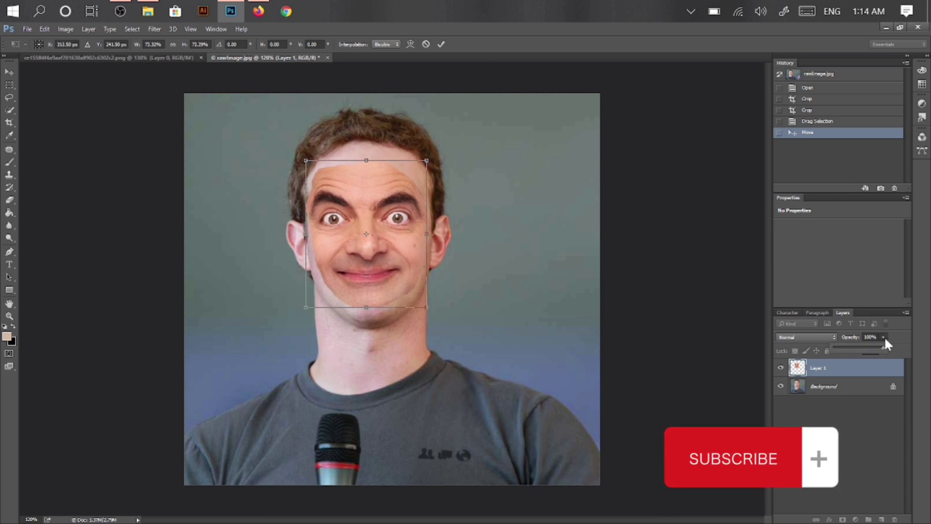
{"action": "left_click", "coordinate": [861, 347]}
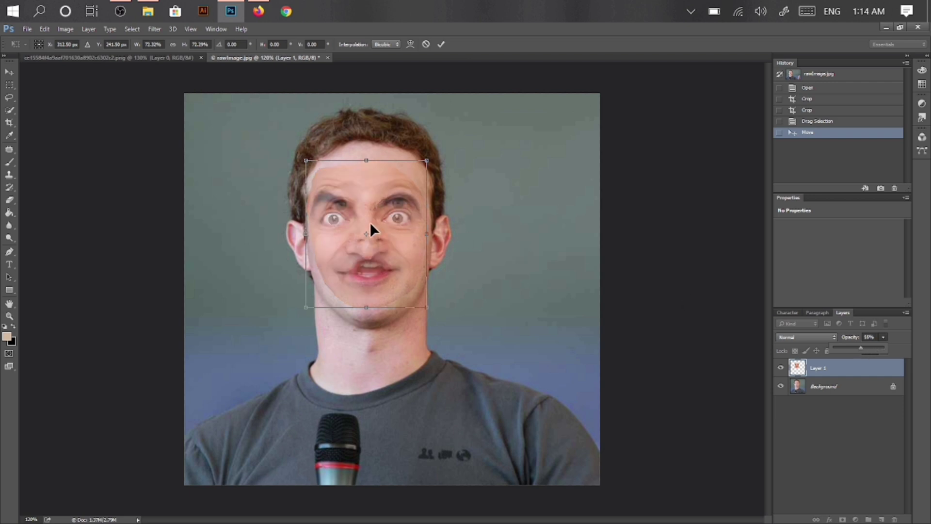
{"action": "mouse_move", "coordinate": [371, 221]}
{"action": "left_mouse_down"}
{"action": "mouse_move", "coordinate": [371, 229]}
{"action": "mouse_move", "coordinate": [372, 217]}
{"action": "left_mouse_up"}
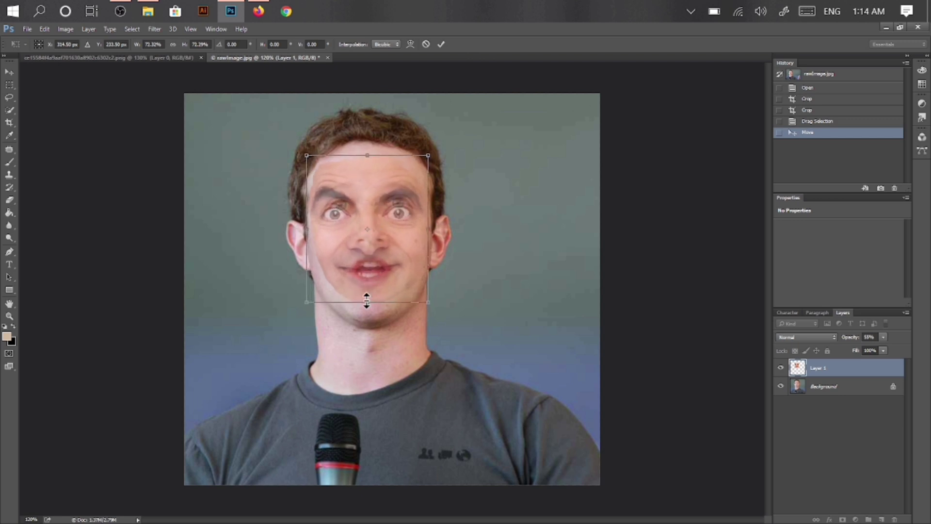
Fit the pasted face to about 71% width and 75% height over the man's face, restore full opacity and apply the transform
{"action": "left_click_drag", "start_coordinate": [366, 301], "coordinate": [367, 309]}
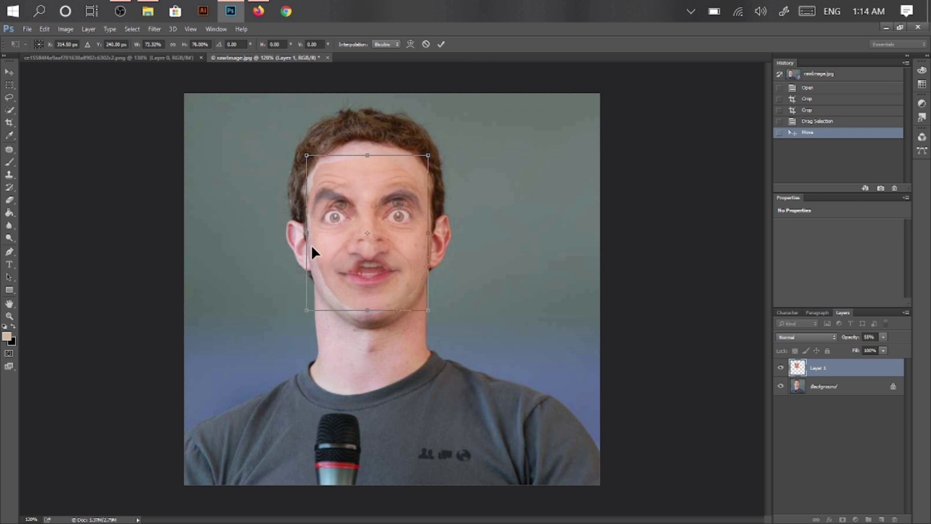
{"action": "left_click_drag", "start_coordinate": [307, 235], "coordinate": [307, 234]}
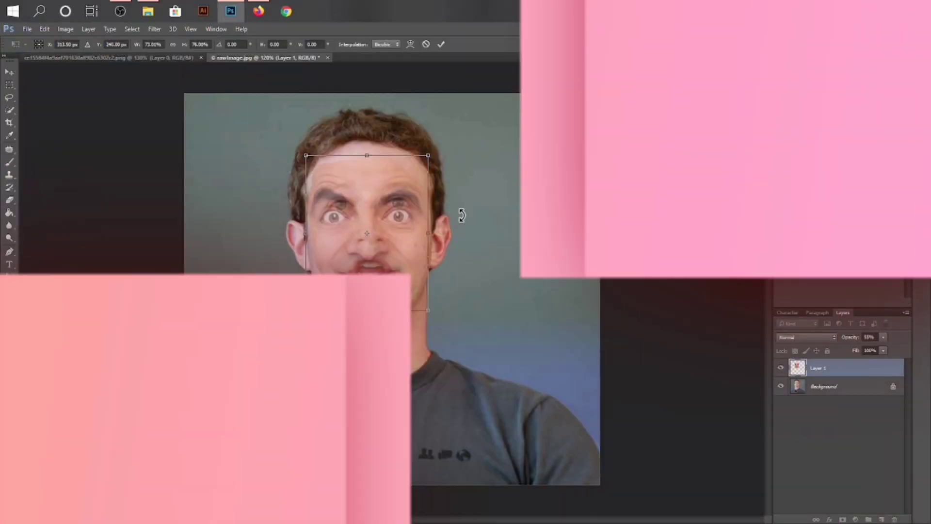
{"action": "left_click_drag", "start_coordinate": [427, 234], "coordinate": [426, 233]}
{"action": "left_click_drag", "start_coordinate": [365, 156], "coordinate": [365, 157]}
{"action": "left_click_drag", "start_coordinate": [373, 195], "coordinate": [368, 198]}
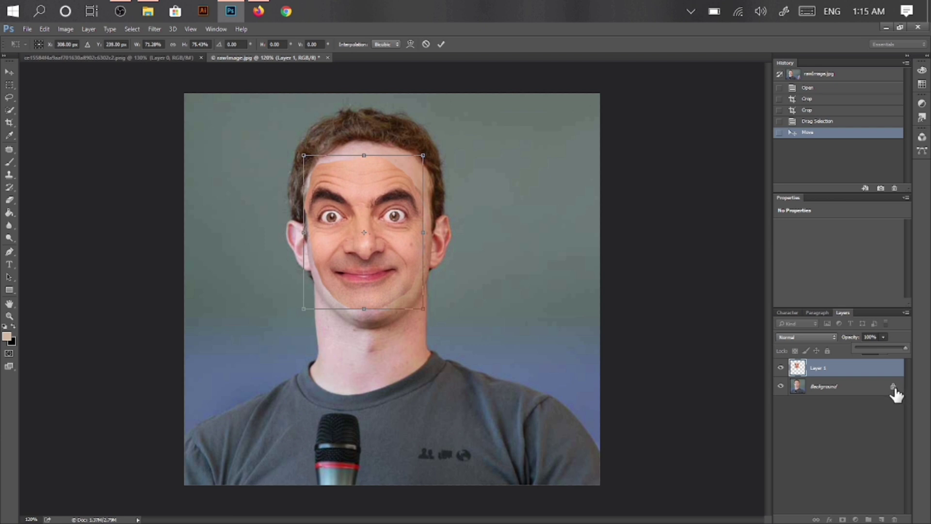
{"action": "key", "text": "Return"}
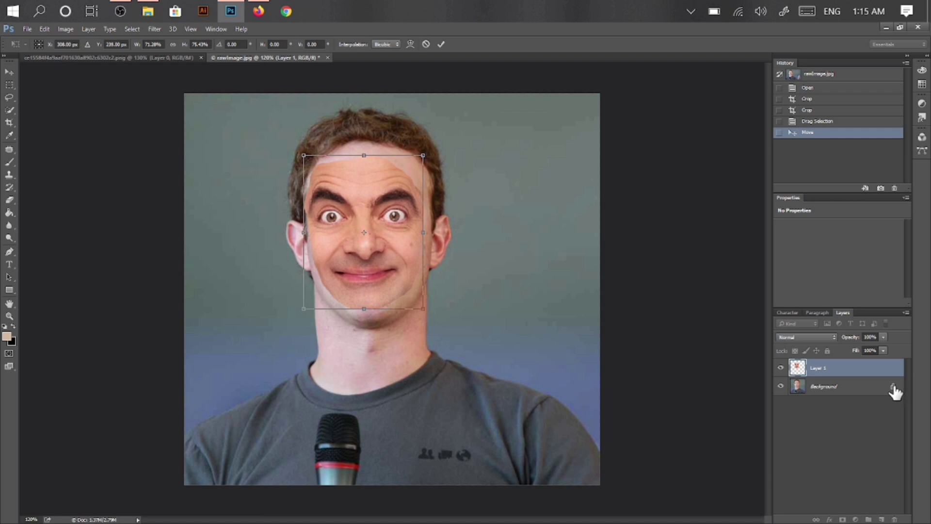
{"action": "left_click", "coordinate": [443, 47]}
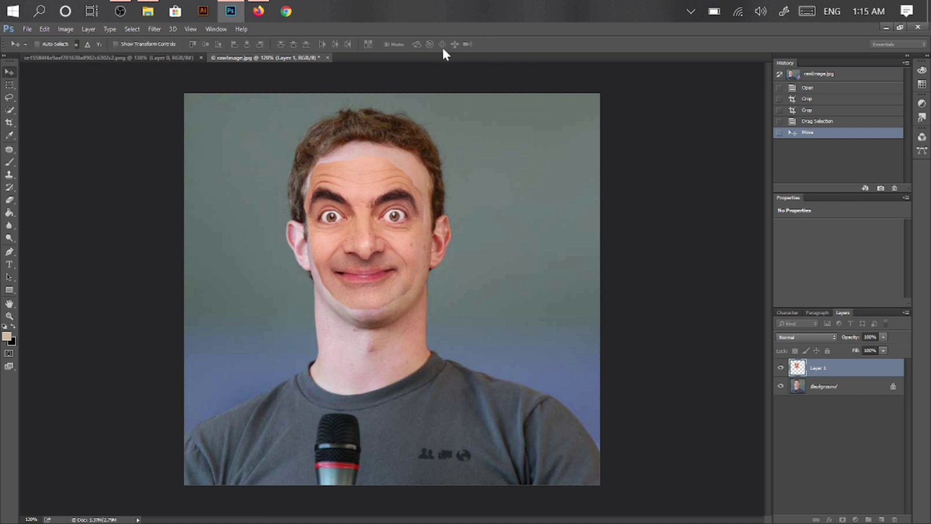
Unlock the Background layer, and rotate the pasted face about 2.5° clockwise while realigning it over the man's features
{"action": "left_click", "coordinate": [893, 386]}
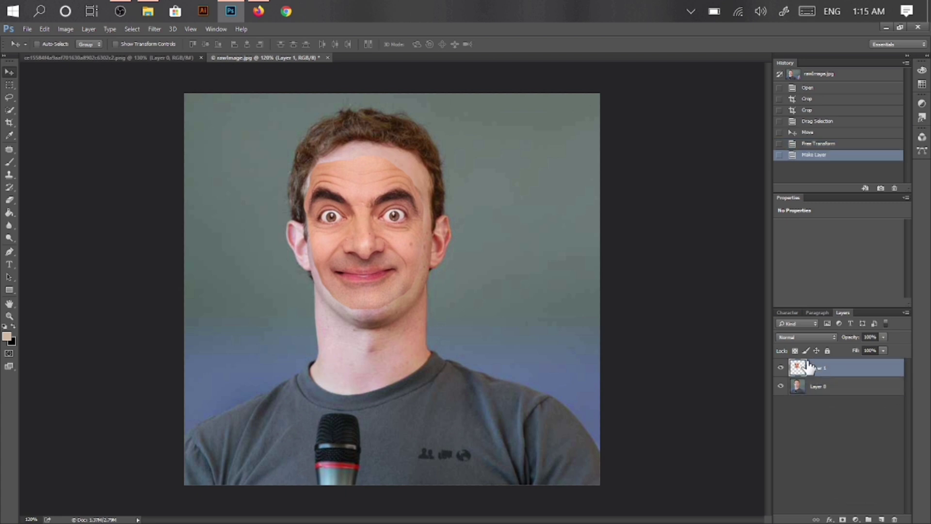
{"action": "left_click_drag", "start_coordinate": [363, 227], "coordinate": [378, 240]}
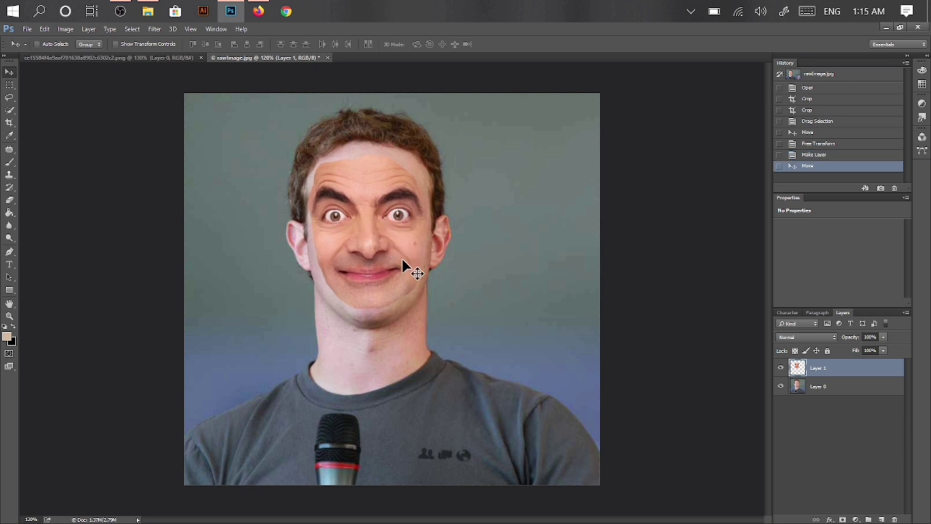
{"action": "key", "text": "ctrl+t"}
{"action": "left_click_drag", "start_coordinate": [434, 314], "coordinate": [437, 304]}
{"action": "left_click_drag", "start_coordinate": [383, 246], "coordinate": [382, 248]}
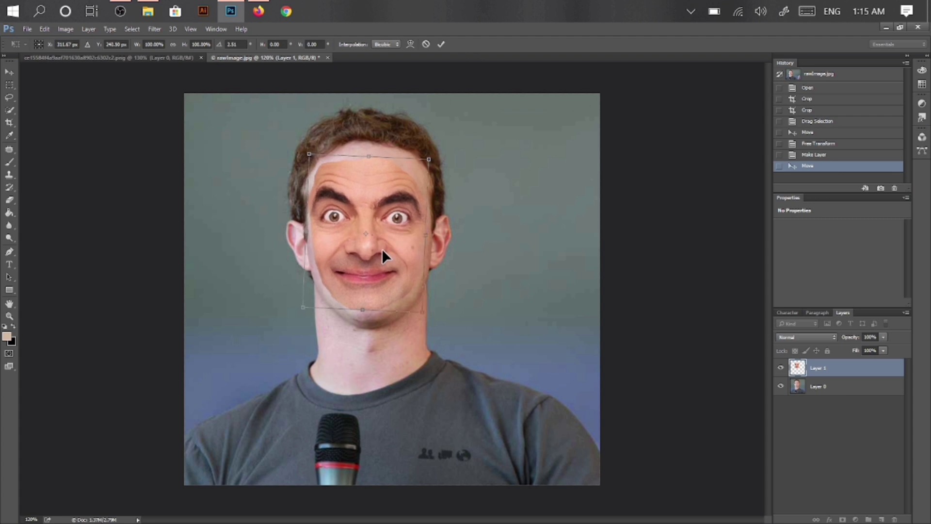
{"action": "left_click", "coordinate": [442, 44]}
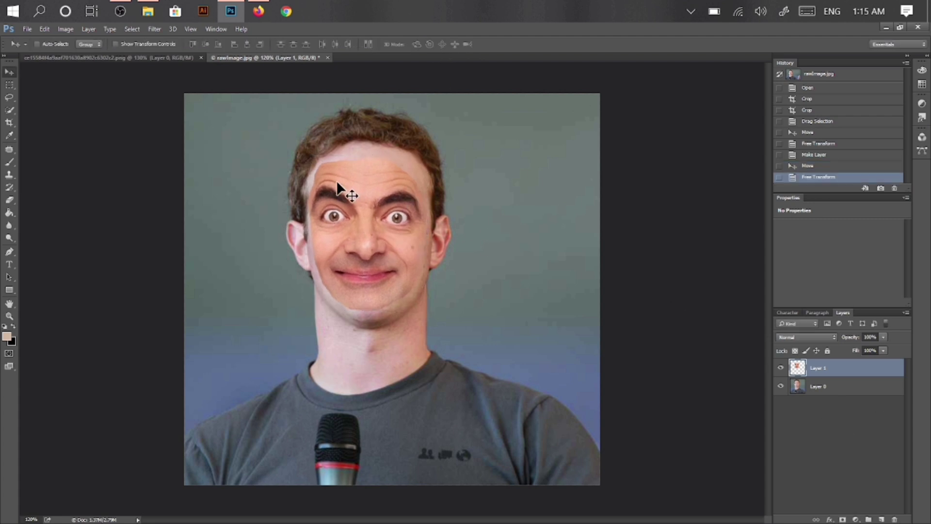
Load the pasted face layer's outline as a selection and contract it by 10 pixels
{"action": "left_click", "coordinate": [798, 370], "text": "ctrl"}
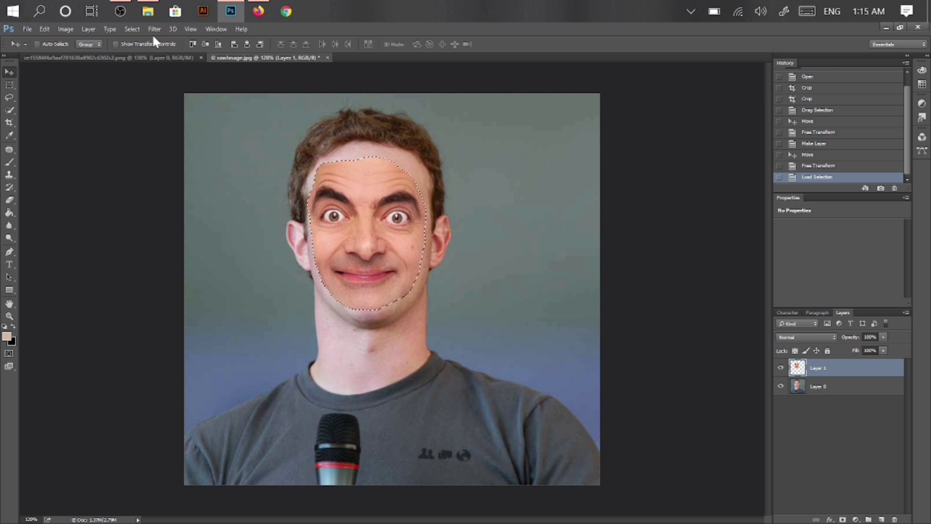
{"action": "left_click", "coordinate": [132, 29]}
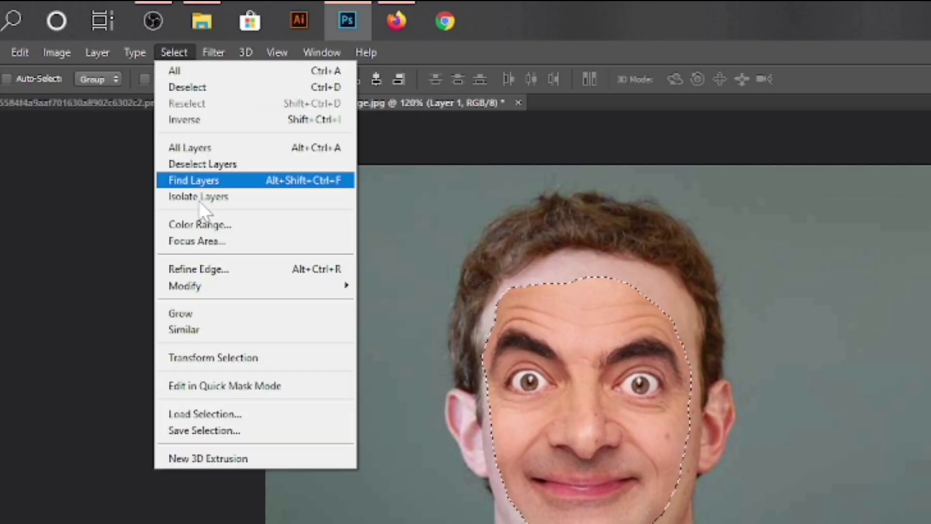
{"action": "mouse_move", "coordinate": [217, 289]}
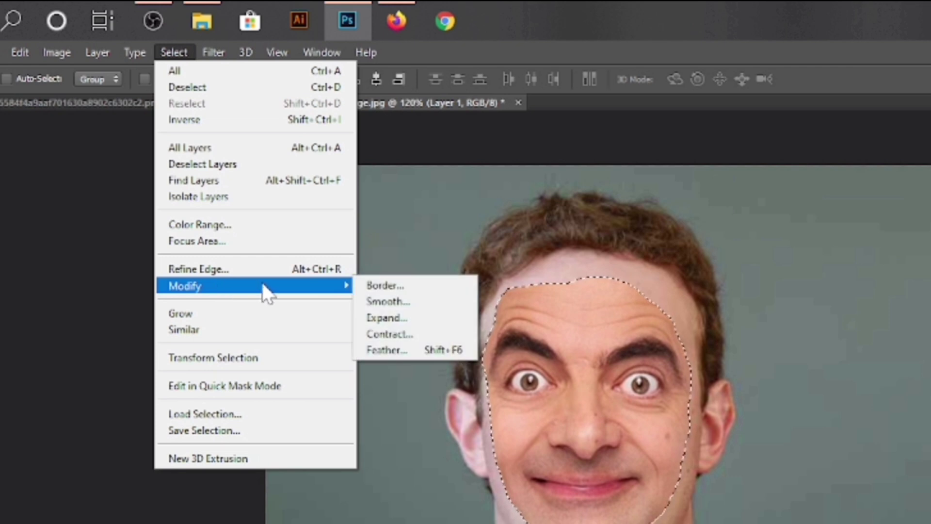
{"action": "left_click", "coordinate": [443, 333]}
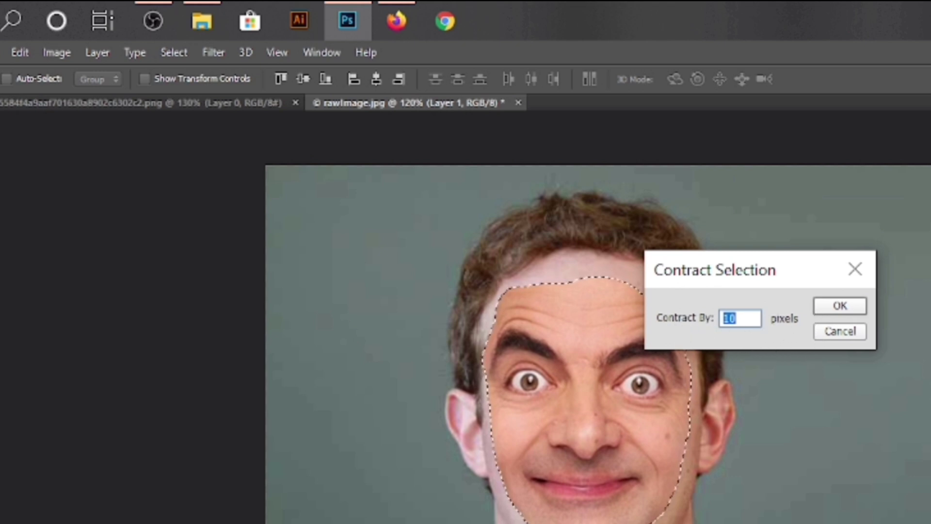
{"action": "left_click", "coordinate": [844, 308]}
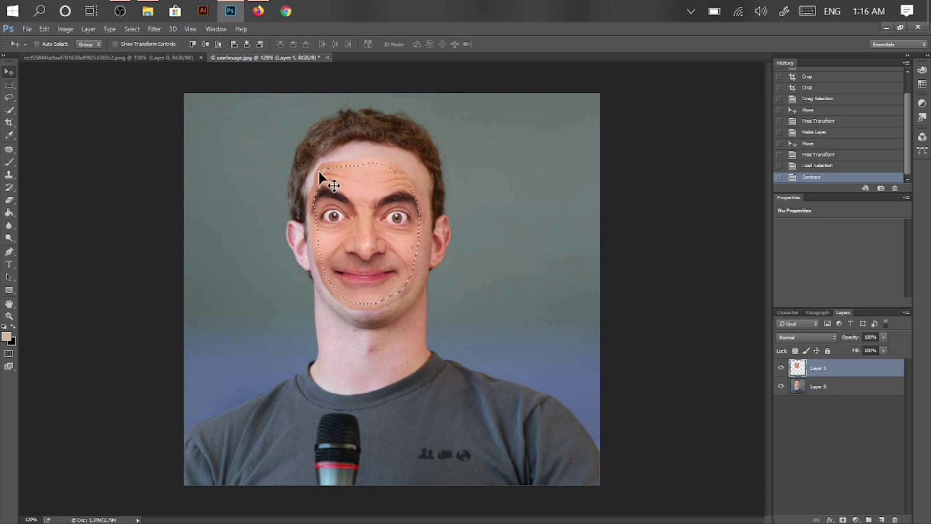
Delete the selected face area from Layer 0, the original portrait layer
{"action": "left_click", "coordinate": [798, 391]}
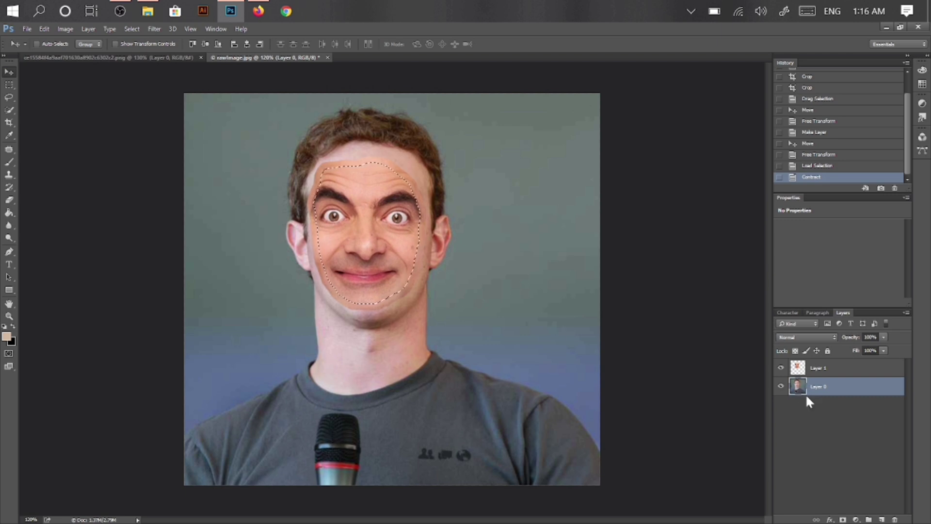
{"action": "key", "text": "Delete"}
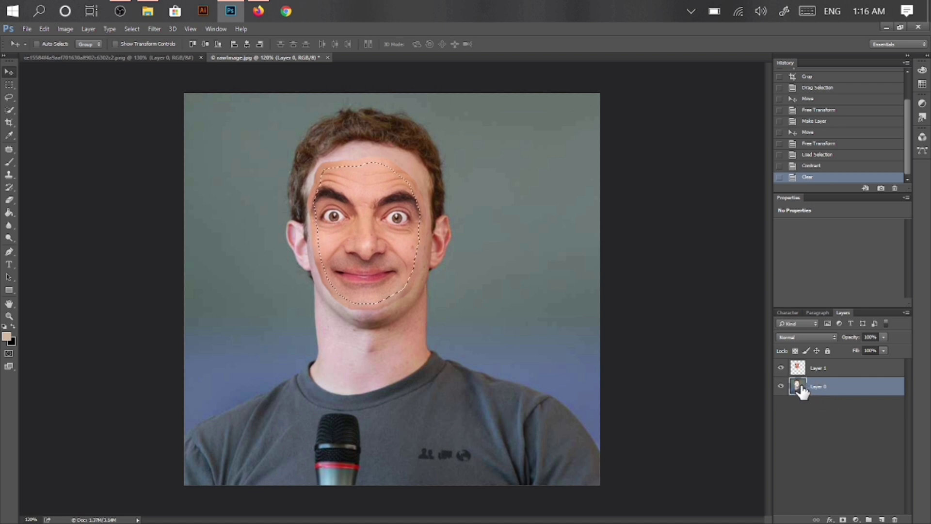
Auto-blend Layer 1 and Layer 0 together using the Panorama method with Seamless Tones and Colors enabled
{"action": "left_click", "coordinate": [797, 368]}
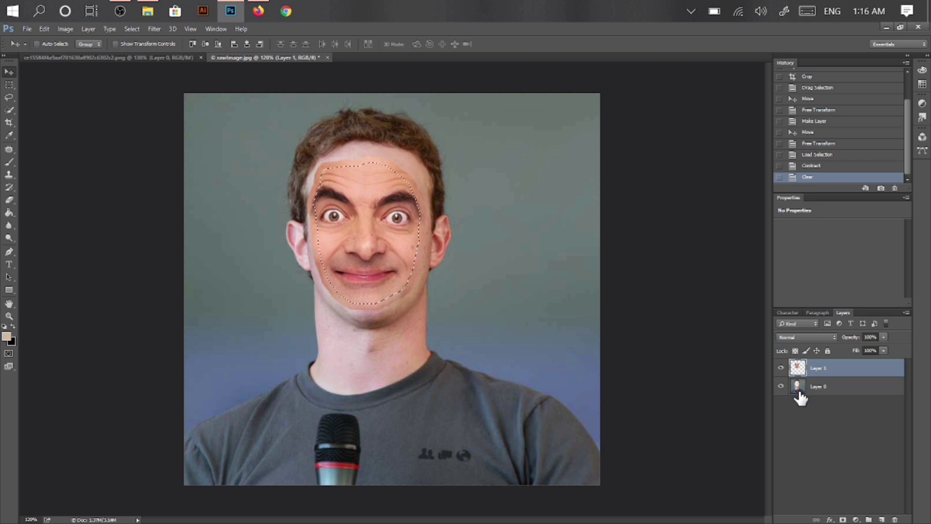
{"action": "left_click", "coordinate": [798, 393]}
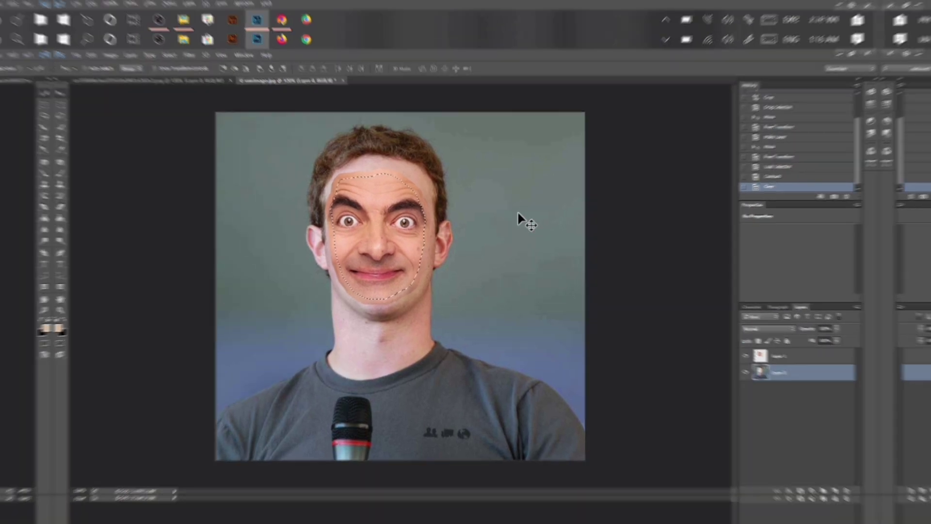
{"action": "left_click", "coordinate": [805, 368], "text": "shift"}
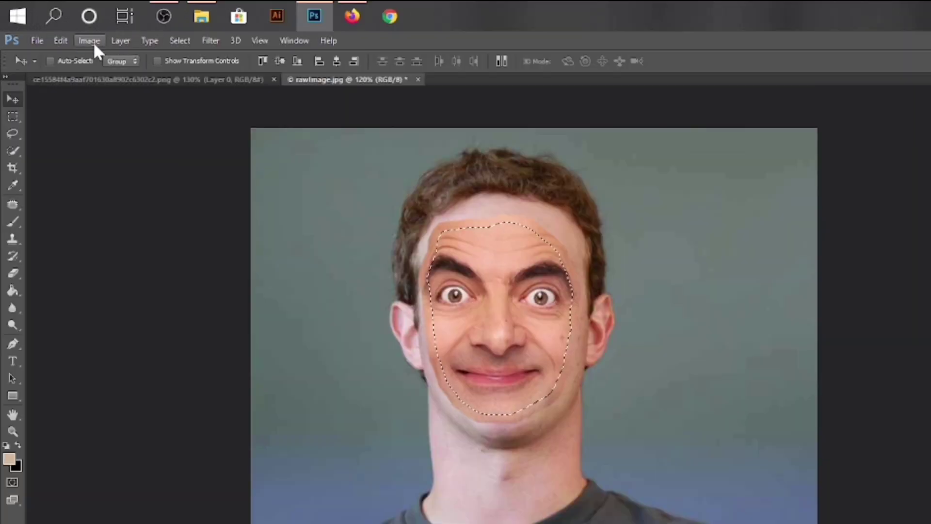
{"action": "left_click", "coordinate": [62, 42]}
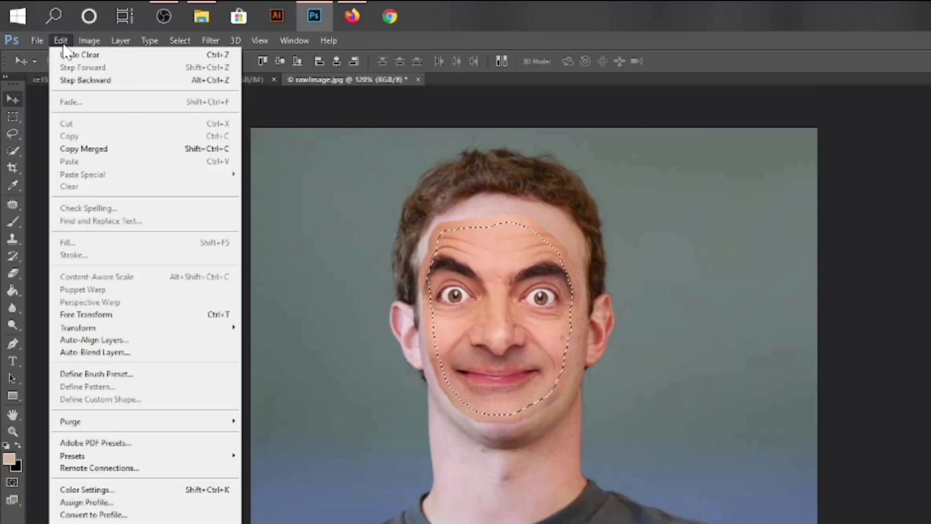
{"action": "left_click", "coordinate": [127, 361]}
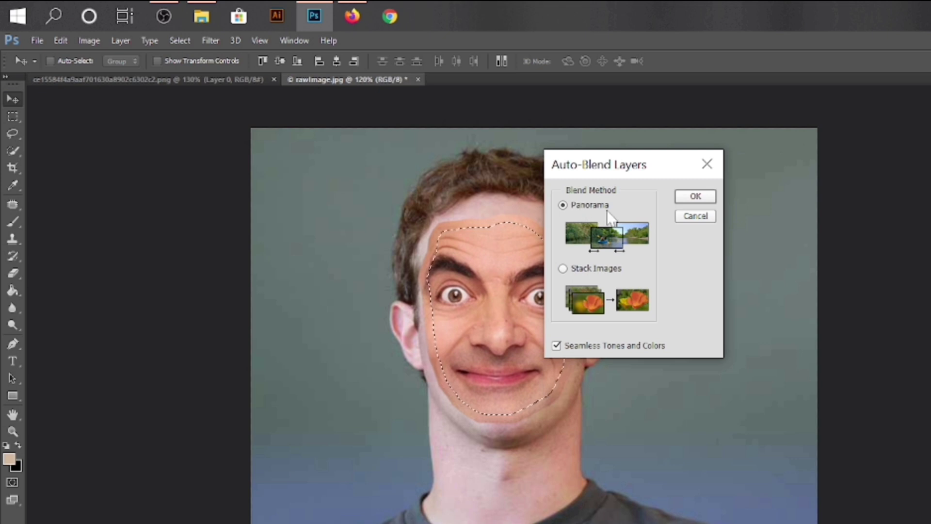
{"action": "left_click", "coordinate": [696, 196]}
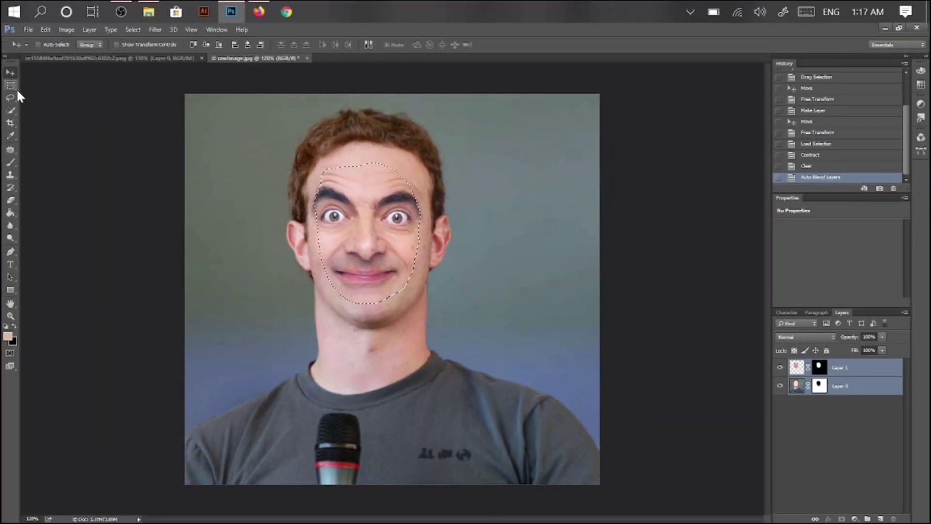
Clear the remaining face selection by subtracting a rectangular marquee around the whole head
{"action": "left_click", "coordinate": [14, 86]}
{"action": "left_click_drag", "start_coordinate": [258, 127], "coordinate": [450, 343]}
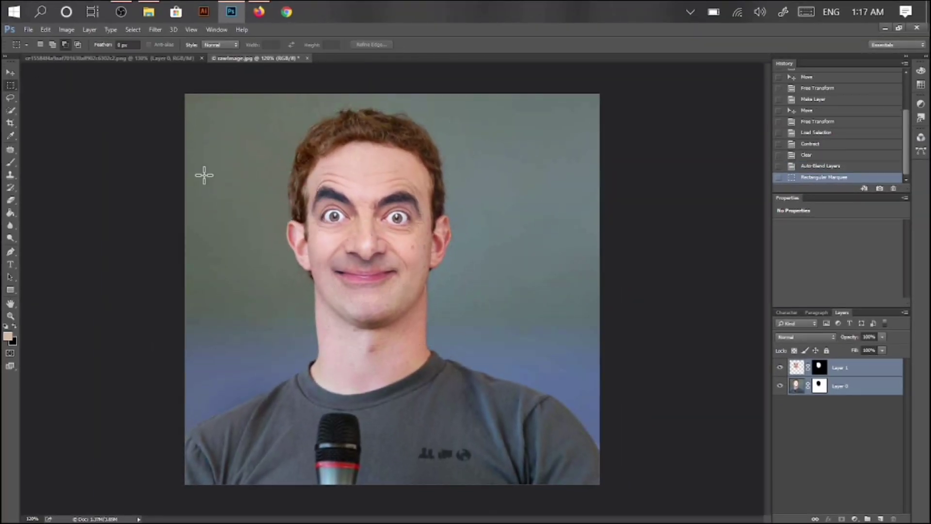
{"action": "left_click", "coordinate": [10, 73]}
Examine the blended face up close and at full view, checking the skin tones and edges around cheeks, chin and forehead
{"action": "scroll", "coordinate": [421, 276], "scroll_direction": "down", "scroll_amount": 1}
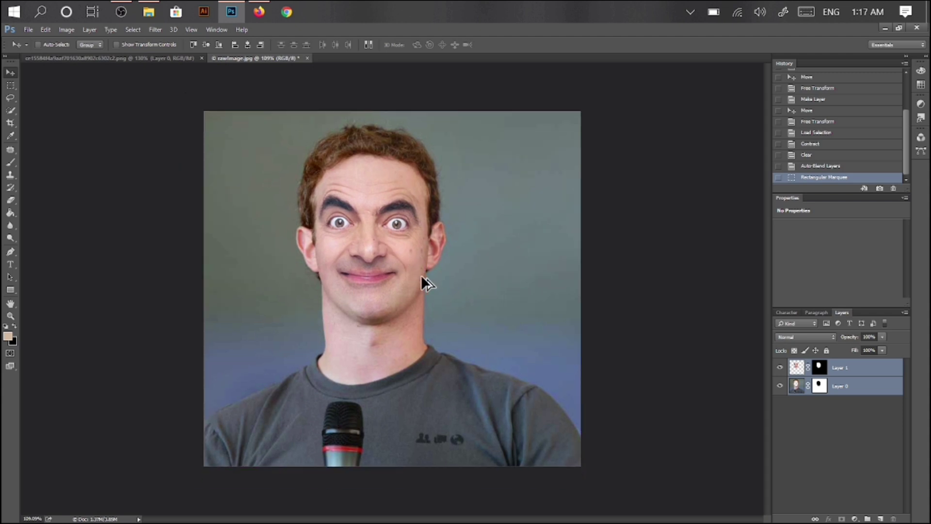
{"action": "scroll", "coordinate": [453, 262], "scroll_direction": "up", "scroll_amount": 5}
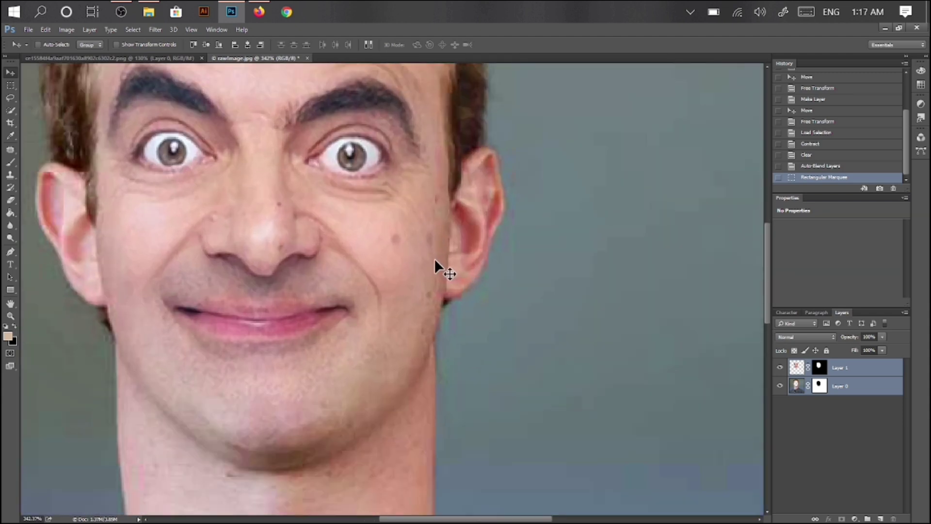
{"action": "scroll", "coordinate": [432, 262], "scroll_direction": "up", "scroll_amount": 2}
{"action": "scroll", "coordinate": [258, 249], "scroll_direction": "down", "scroll_amount": 3}
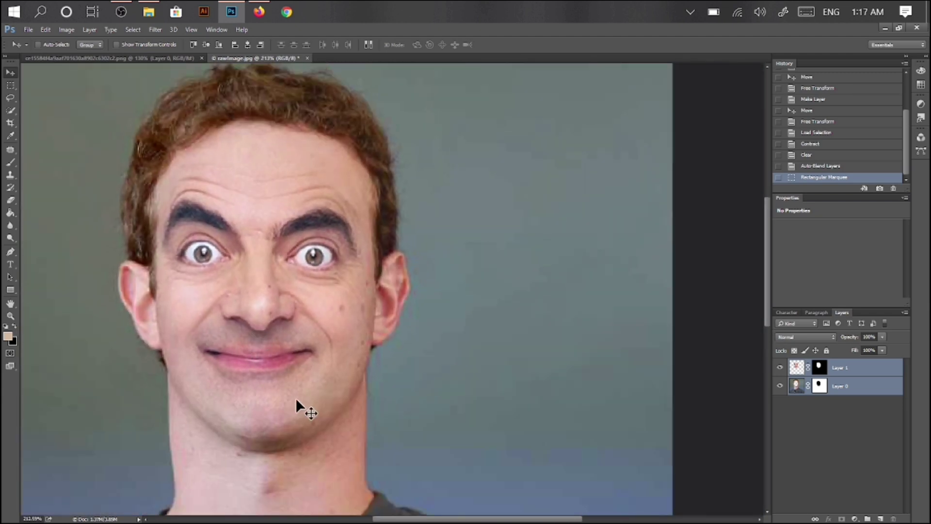
{"action": "scroll", "coordinate": [323, 280], "scroll_direction": "down", "scroll_amount": 3}
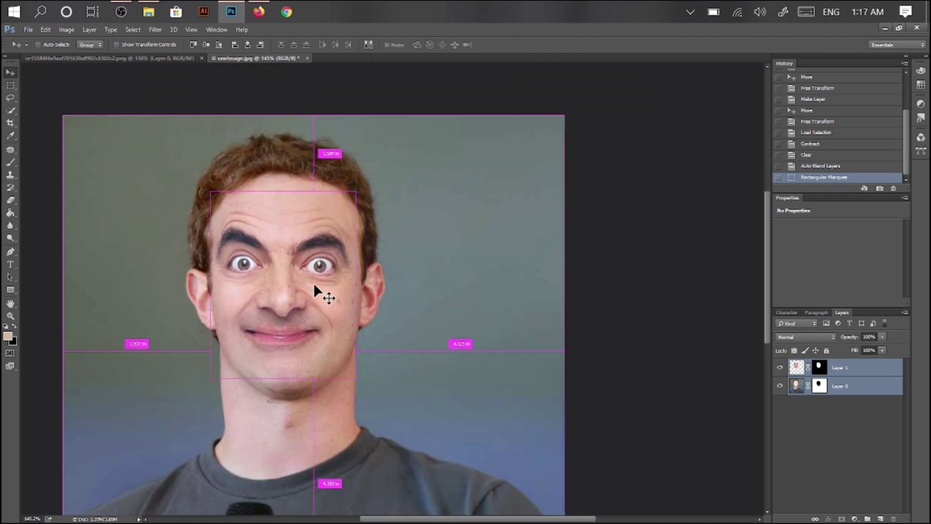
{"action": "scroll", "coordinate": [488, 250], "scroll_direction": "up", "scroll_amount": 3}
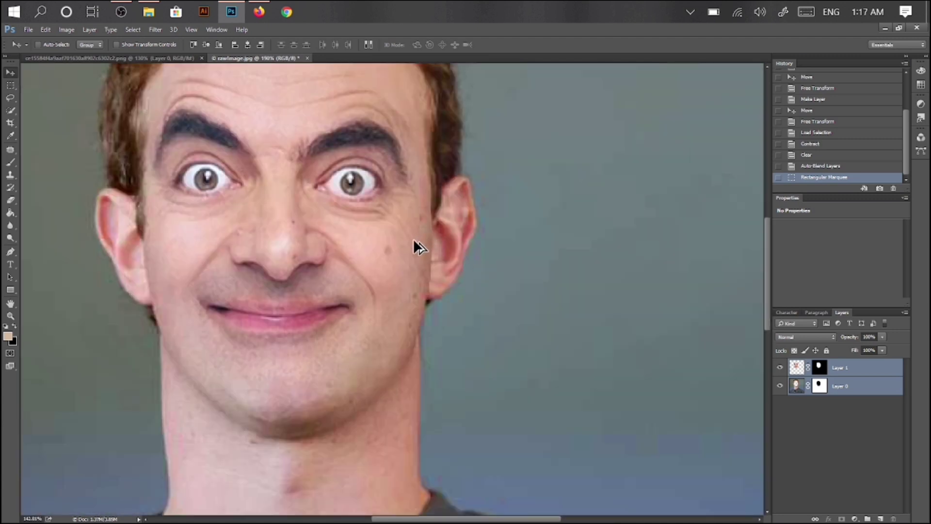
{"action": "scroll", "coordinate": [379, 203], "scroll_direction": "down", "scroll_amount": 1}
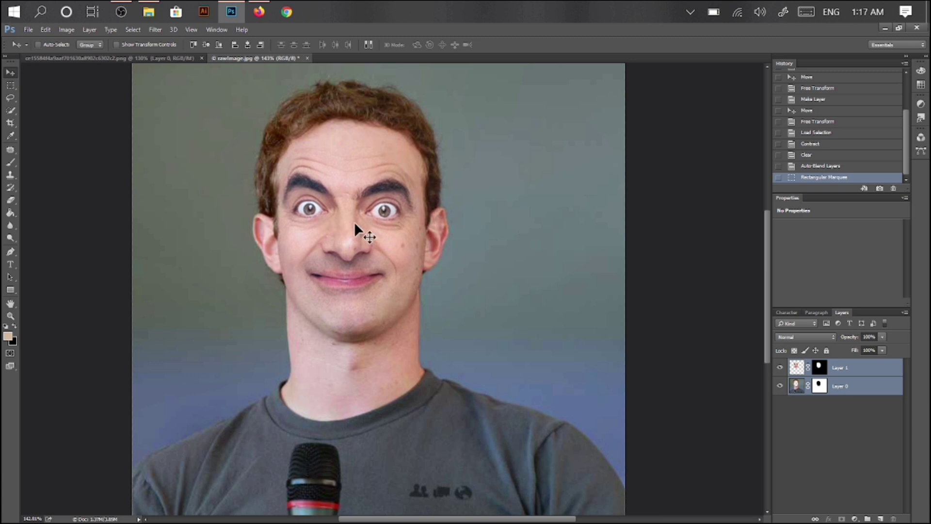
{"action": "scroll", "coordinate": [408, 310], "scroll_direction": "down", "scroll_amount": 2}
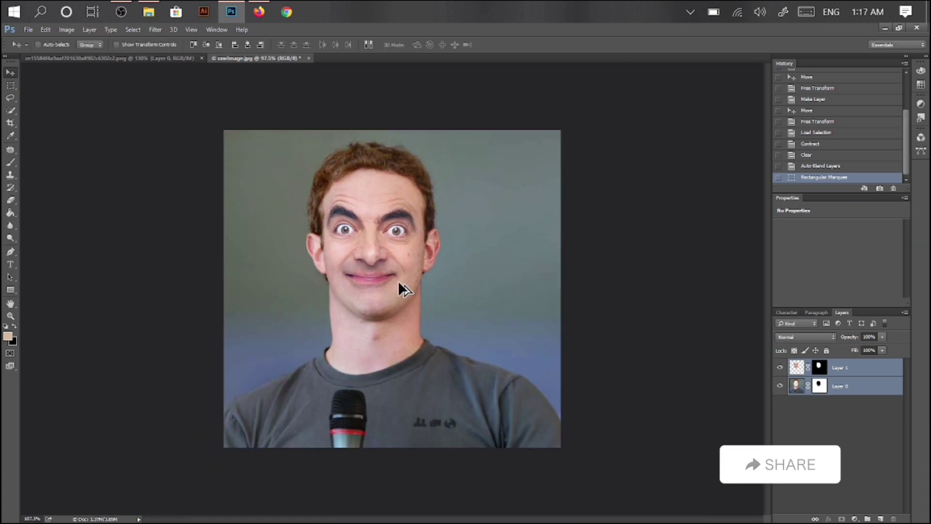
{"action": "scroll", "coordinate": [380, 269], "scroll_direction": "up", "scroll_amount": 3}
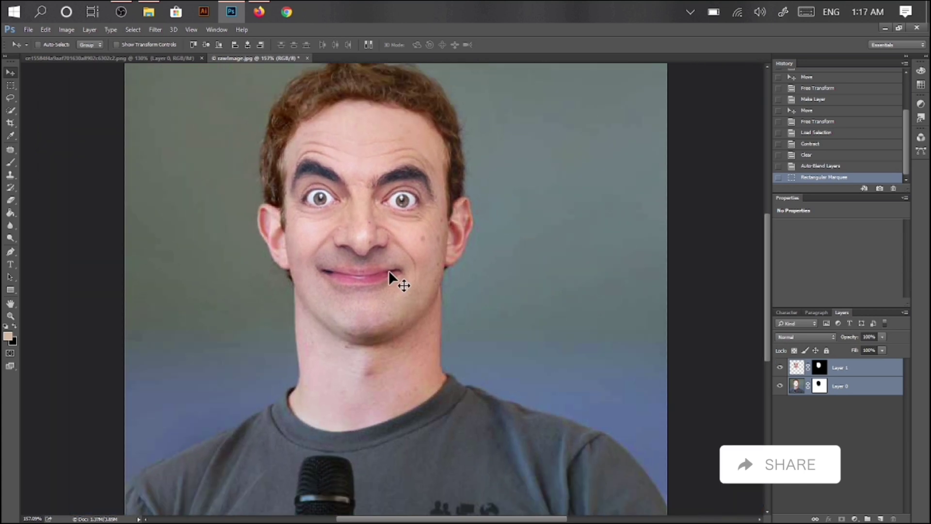
{"action": "scroll", "coordinate": [388, 269], "scroll_direction": "up", "scroll_amount": 1}
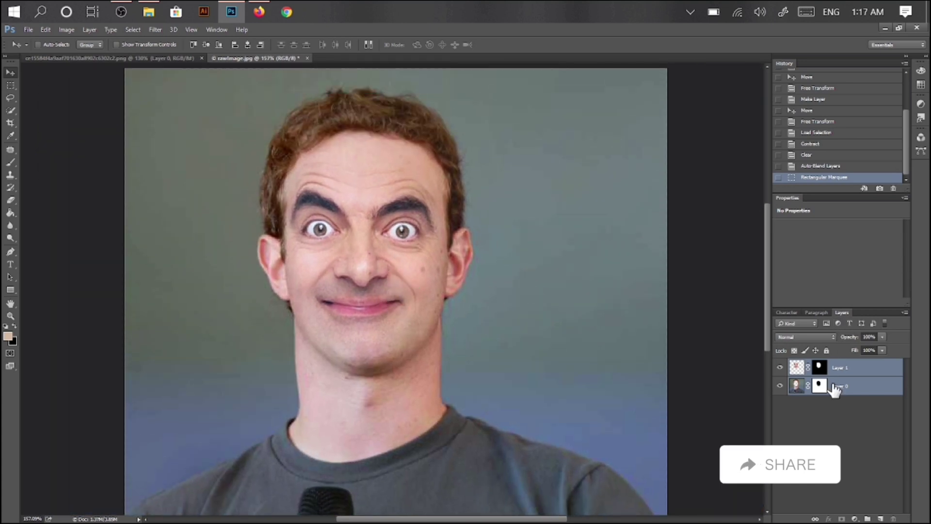
Try stretching Layer 1's face slightly wider and taller with Free Transform to fit the head better
{"action": "left_click", "coordinate": [840, 369]}
{"action": "key", "text": "ctrl+t"}
{"action": "left_click_drag", "start_coordinate": [362, 385], "coordinate": [360, 386]}
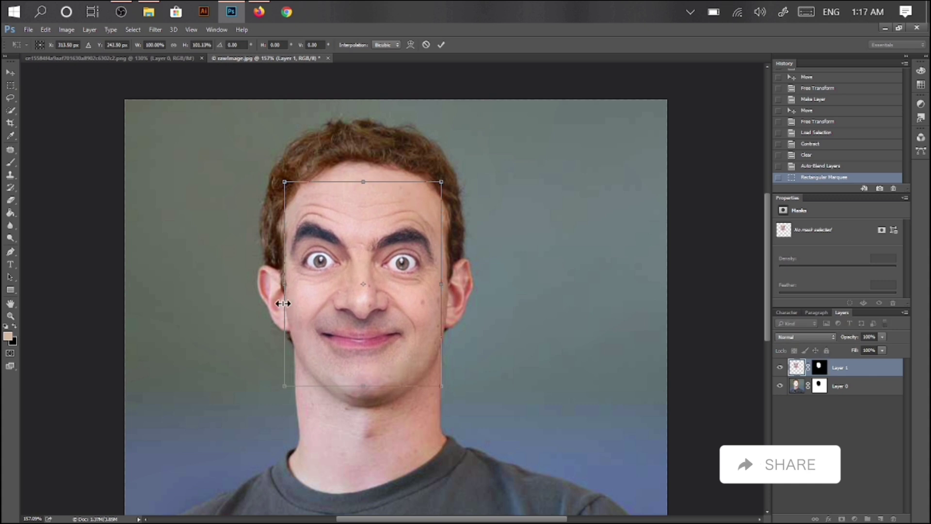
{"action": "left_click_drag", "start_coordinate": [285, 286], "coordinate": [284, 287]}
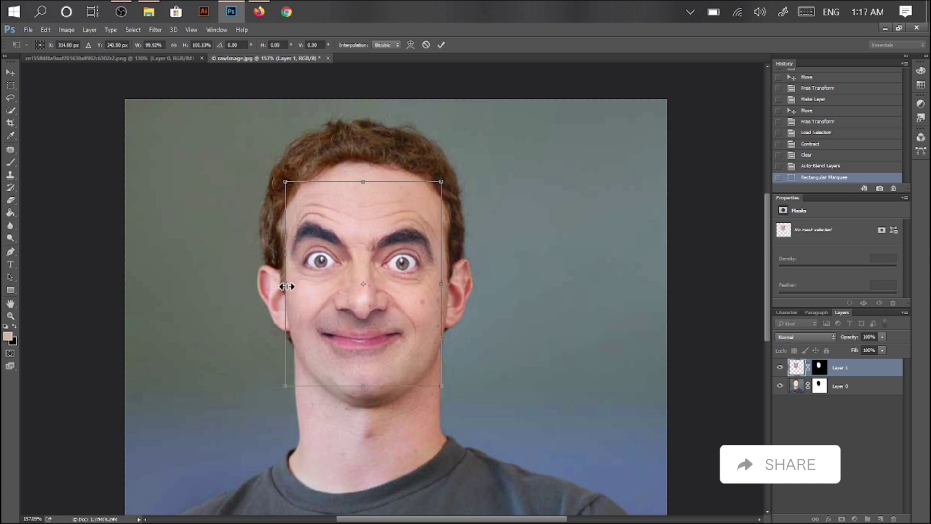
{"action": "left_click_drag", "start_coordinate": [364, 179], "coordinate": [365, 176]}
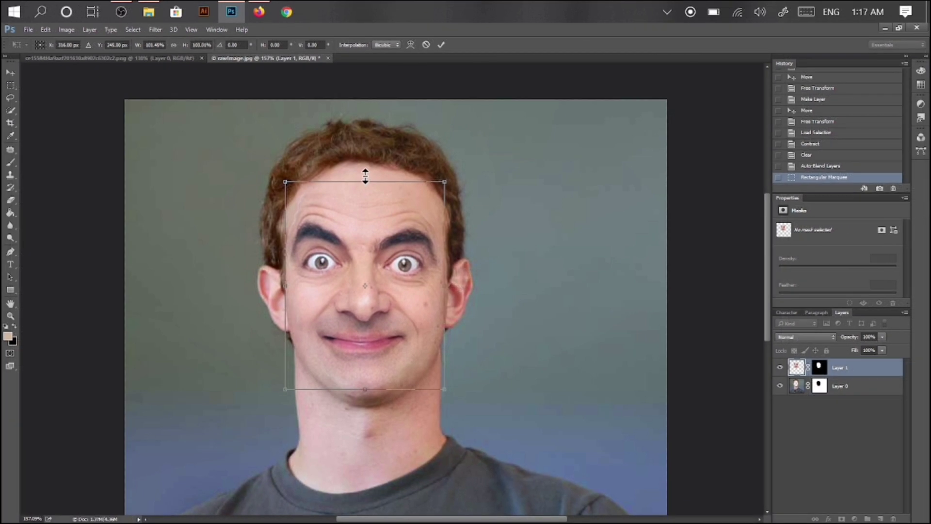
{"action": "left_click", "coordinate": [439, 45]}
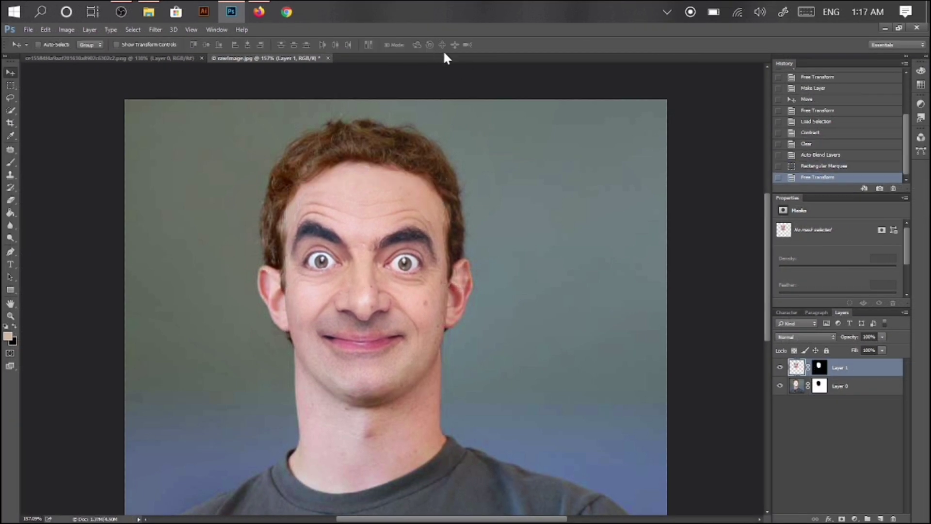
Try a second Free Transform on the face layer, and revert both transforms to the state following the rectangular marquee
{"action": "key", "text": "ctrl+0"}
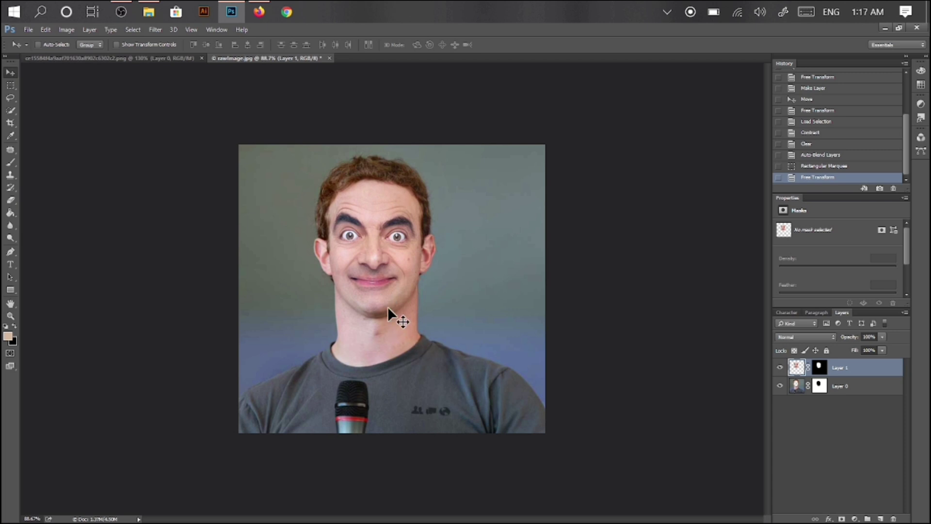
{"action": "scroll", "coordinate": [385, 252], "scroll_direction": "up", "scroll_amount": 3}
{"action": "key", "text": "ctrl"}
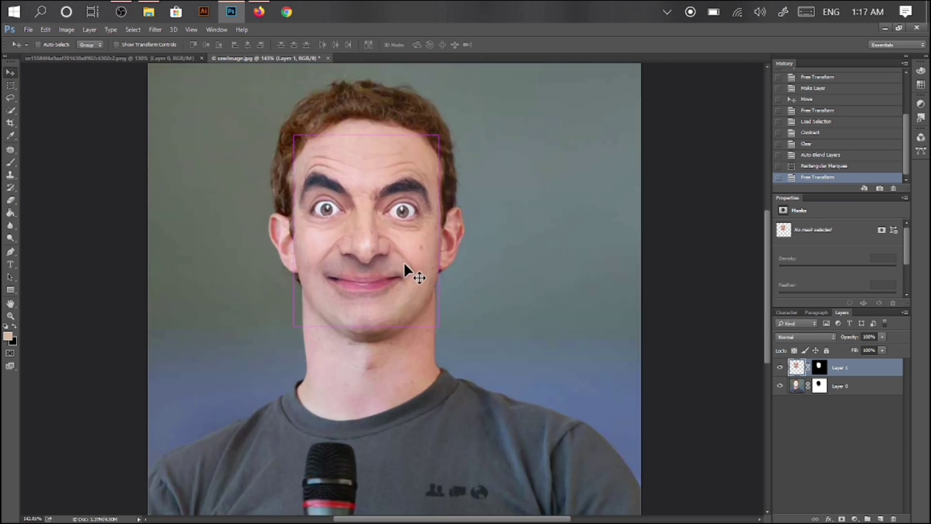
{"action": "key", "text": "ctrl+t"}
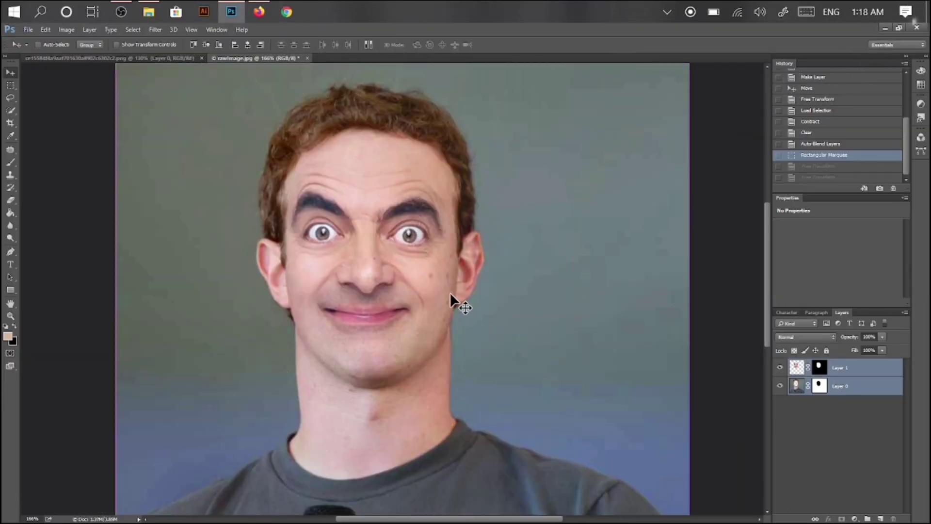
{"action": "scroll", "coordinate": [450, 292], "scroll_direction": "down", "scroll_amount": 2}
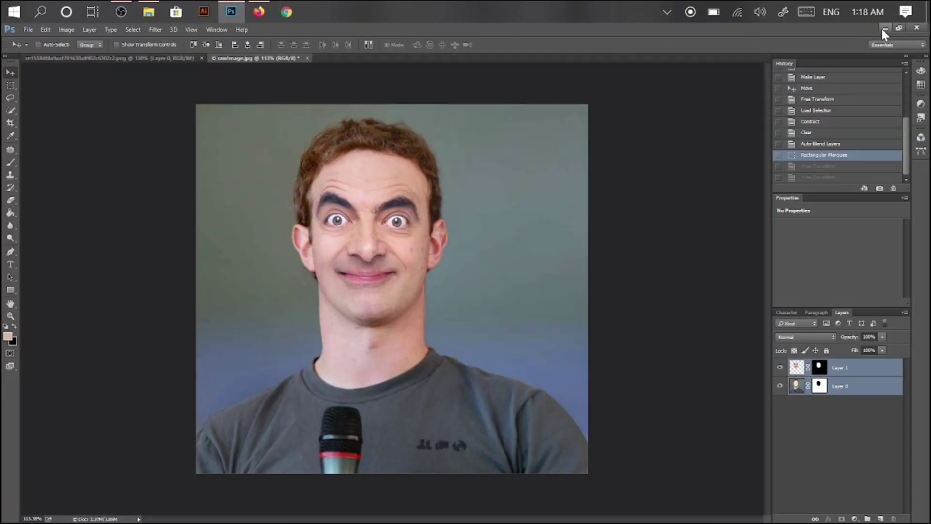
Switch to Firefox and browse the Google image results for "mr zuckerberg" as a source of portrait photos
{"action": "left_click", "coordinate": [259, 11]}
{"action": "scroll", "coordinate": [530, 301], "scroll_direction": "down", "scroll_amount": 5}
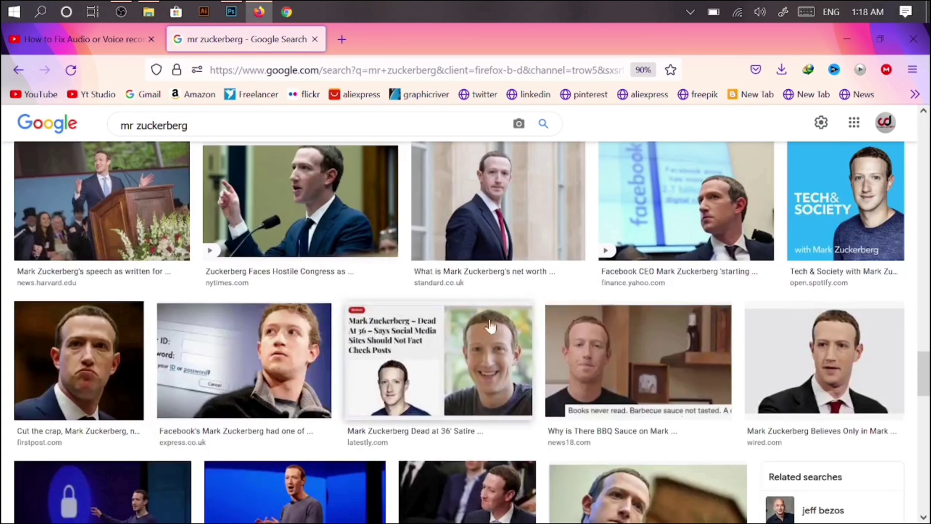
{"action": "scroll", "coordinate": [490, 327], "scroll_direction": "down", "scroll_amount": 10}
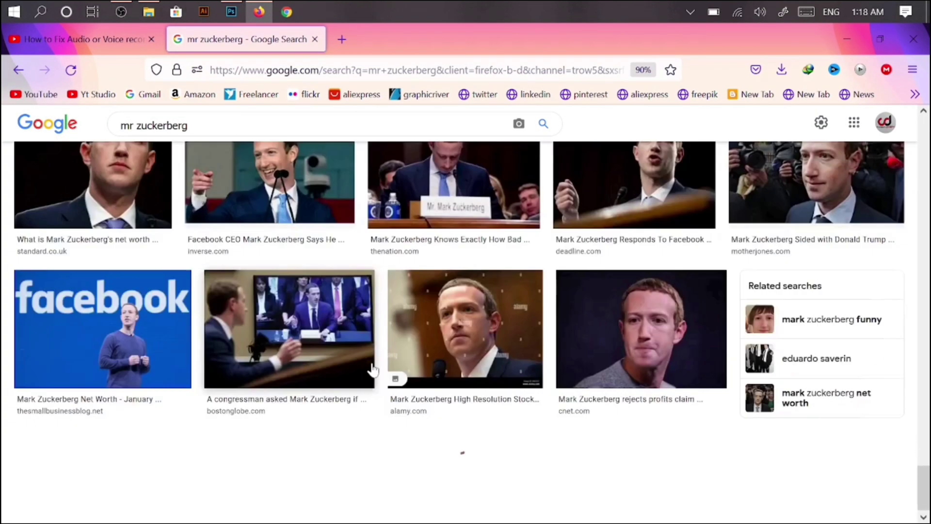
{"action": "scroll", "coordinate": [371, 358], "scroll_direction": "up", "scroll_amount": 10}
{"action": "double_click", "coordinate": [190, 126]}
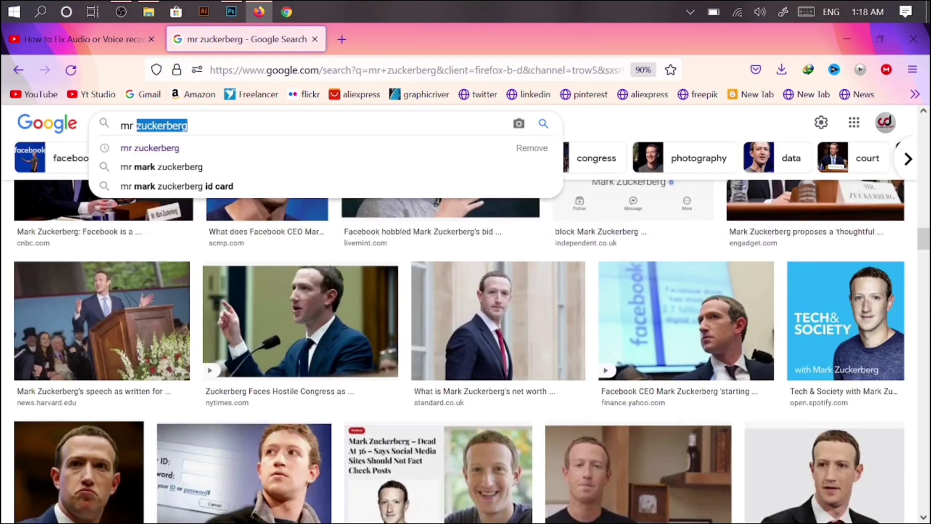
{"action": "left_click_drag", "start_coordinate": [193, 126], "coordinate": [133, 125]}
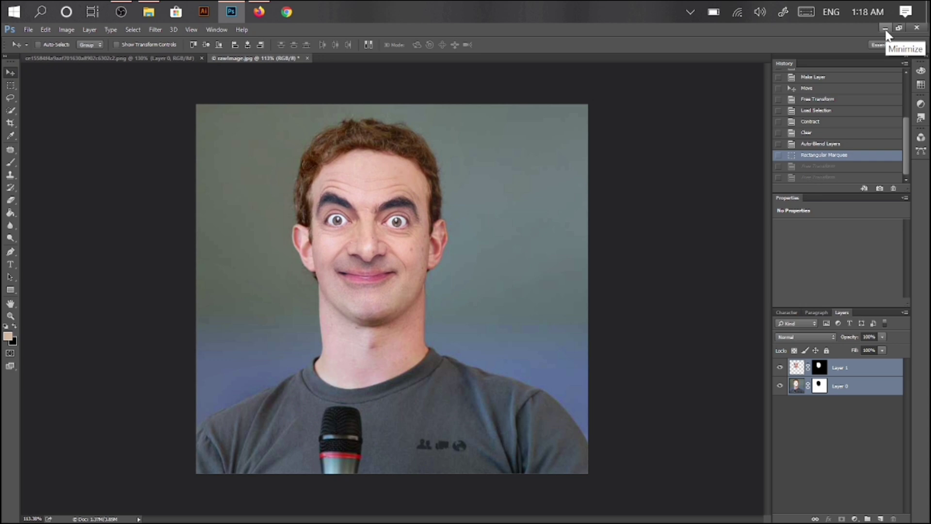
Minimize the Photoshop window and close the Downloads folder window to return to the desktop
{"action": "left_click", "coordinate": [884, 28]}
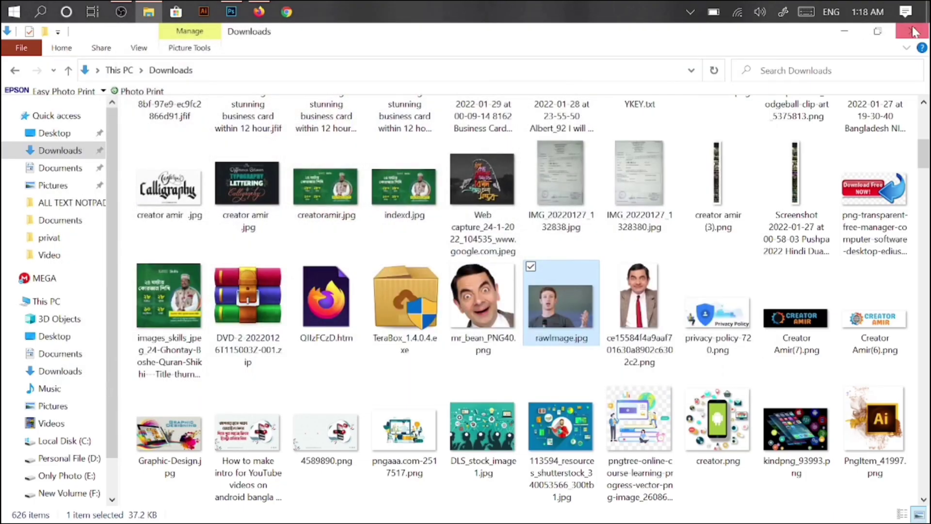
{"action": "left_click", "coordinate": [908, 32]}
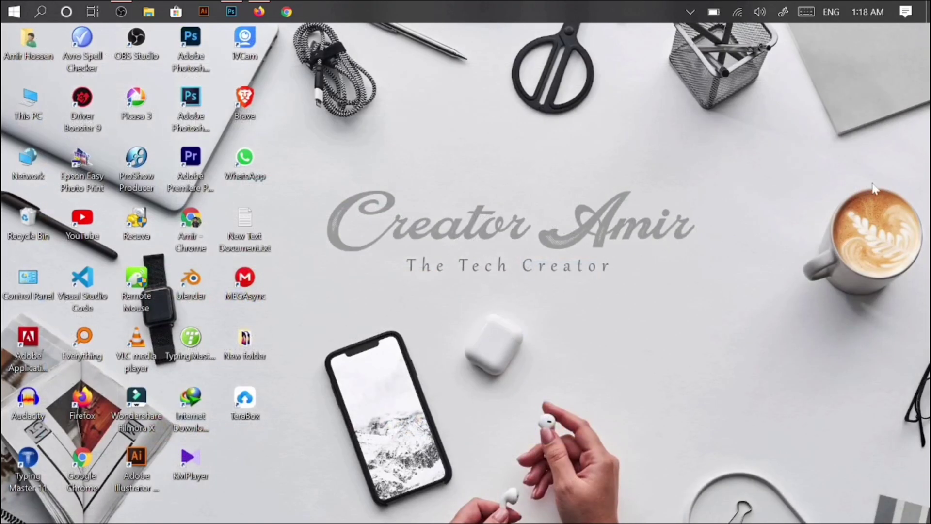